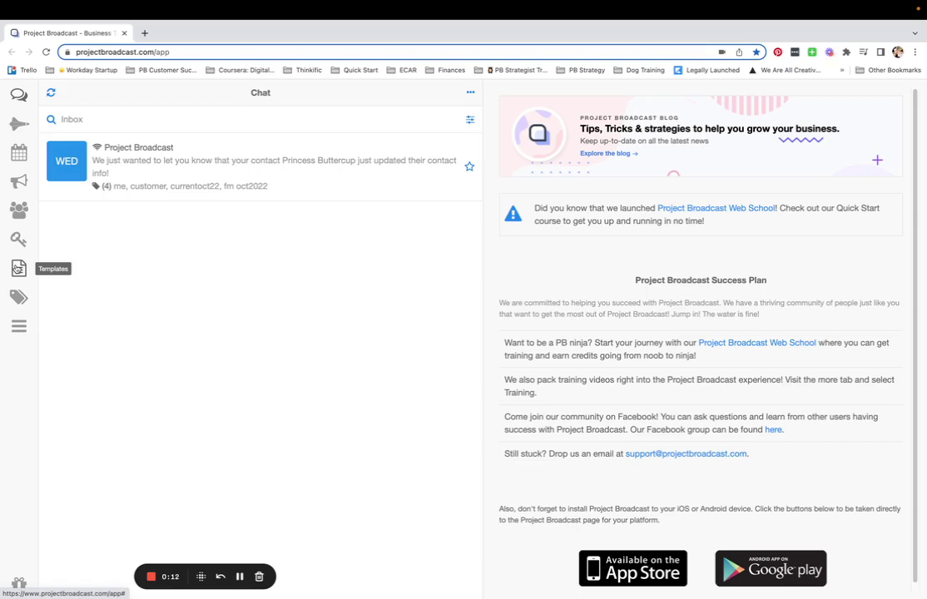
Start a new message template named "Freebie Steps"
left_click(18, 268)
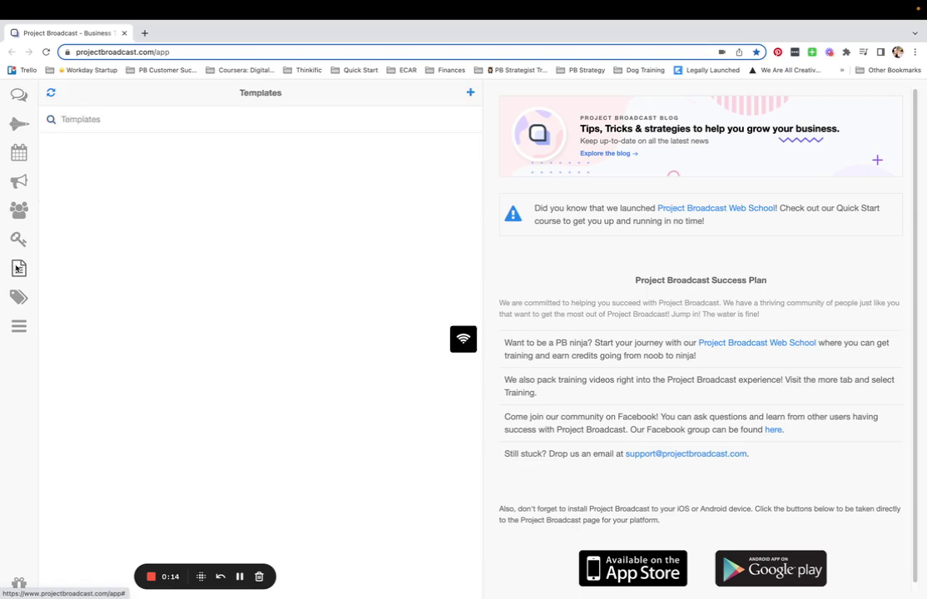
left_click(470, 93)
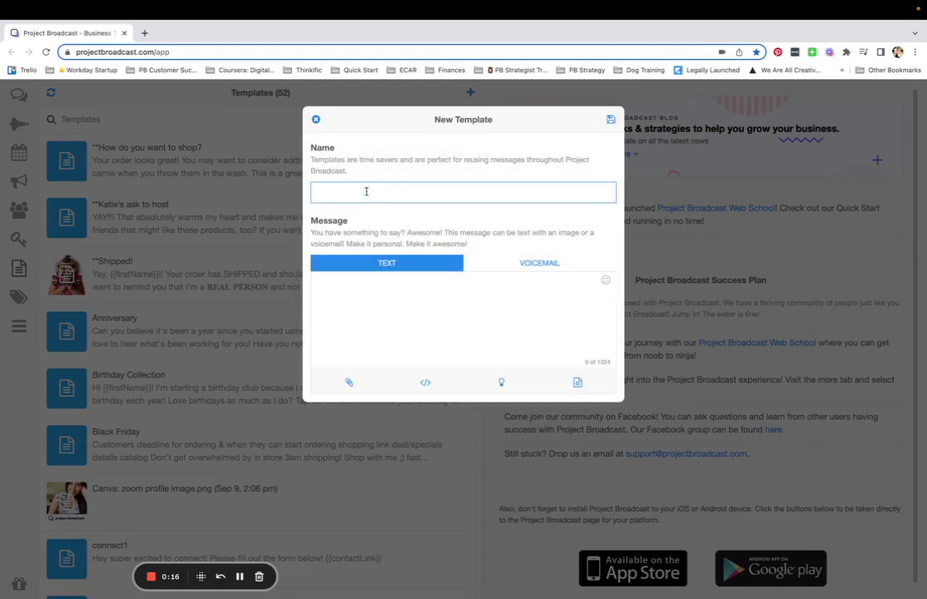
type("Freebie Steps")
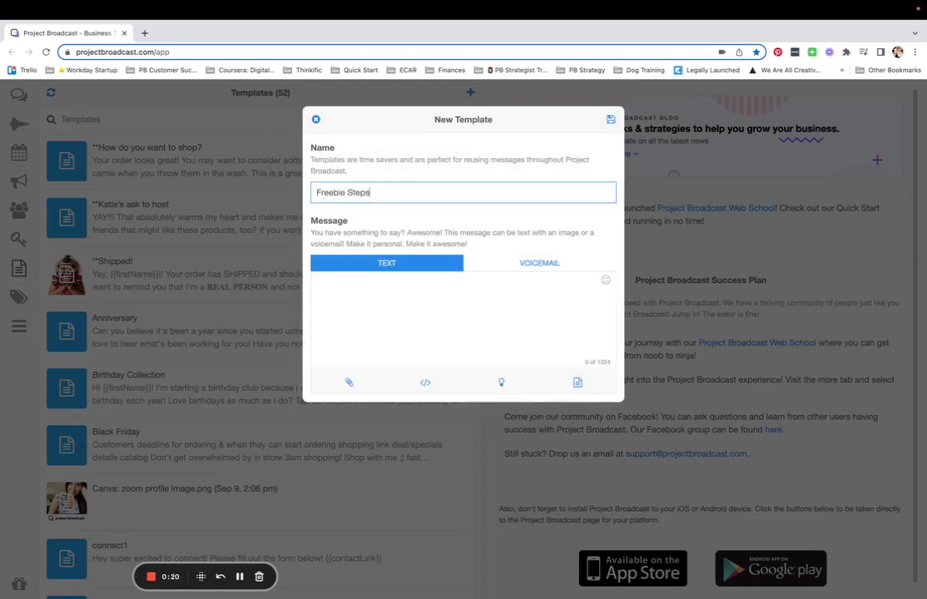
Begin the template's text message with the line "1. Text a keyword (shared on social media) to your pb number"
left_click(351, 310)
type("1. ")
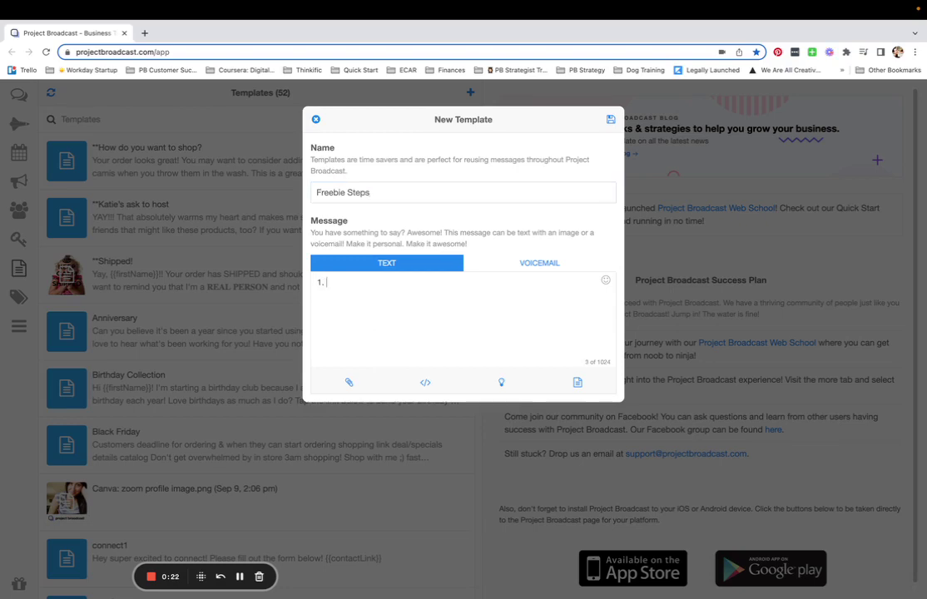
type("Text a keyword (share")
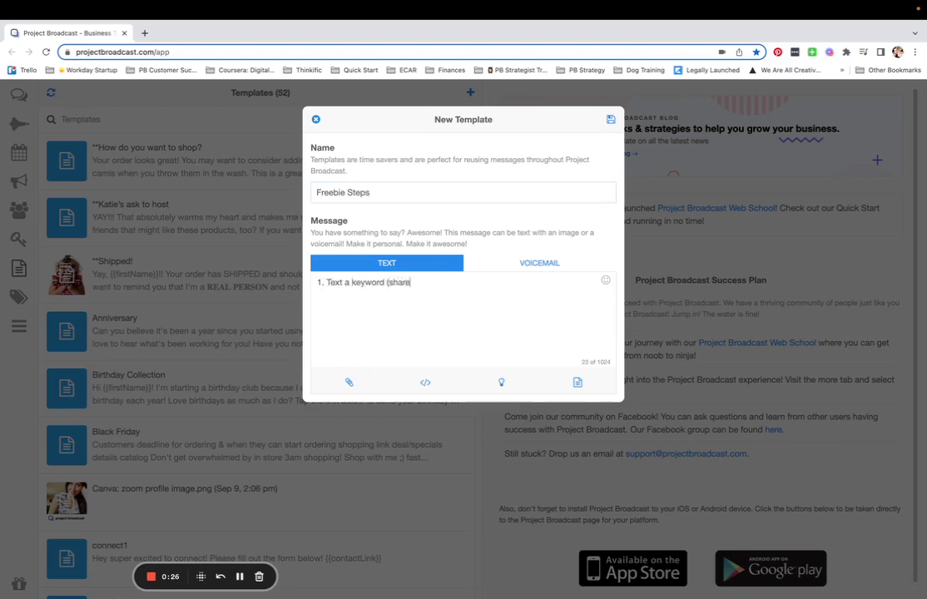
type("d on social media")
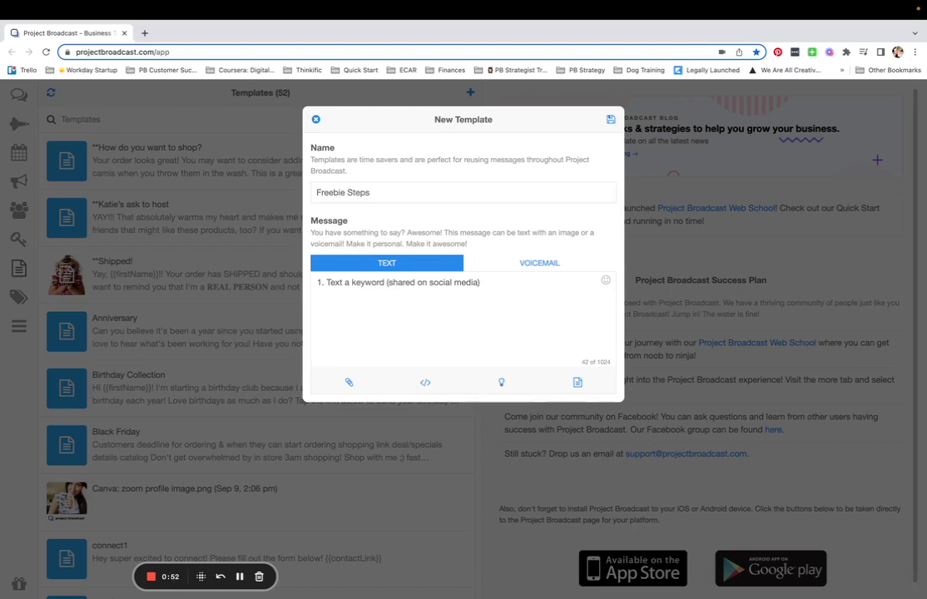
type("to your pb number")
key("Return")
Continue the message with the lines "2. Reply that asks for info", "3. Submit their info" and "4. Freebie is sent."
type("2. Reply that asks ")
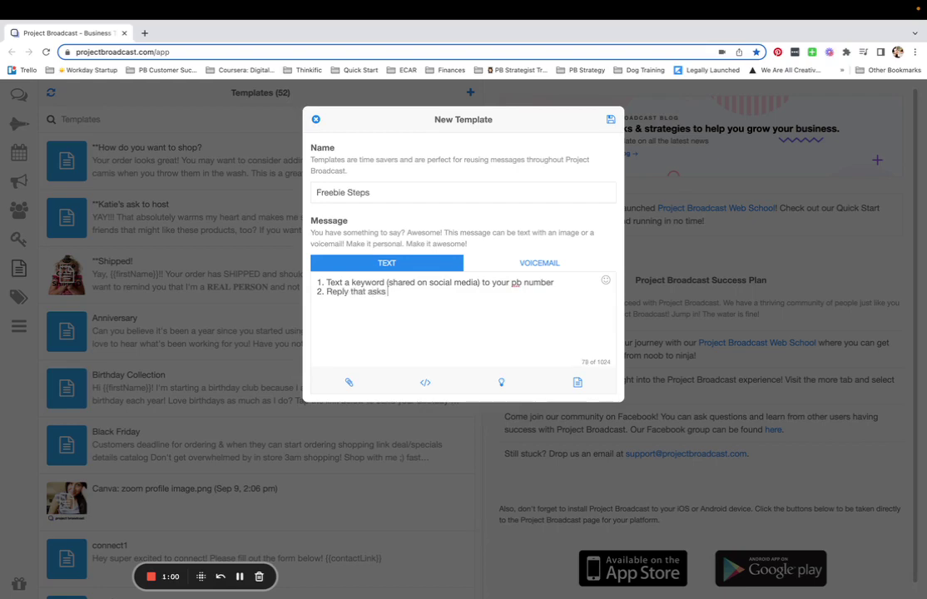
type("for info")
key("BackSpace")
key("Return")
type("3. Submit their inf")
type("o ")
type("4. Freebie")
type(" is sent.")
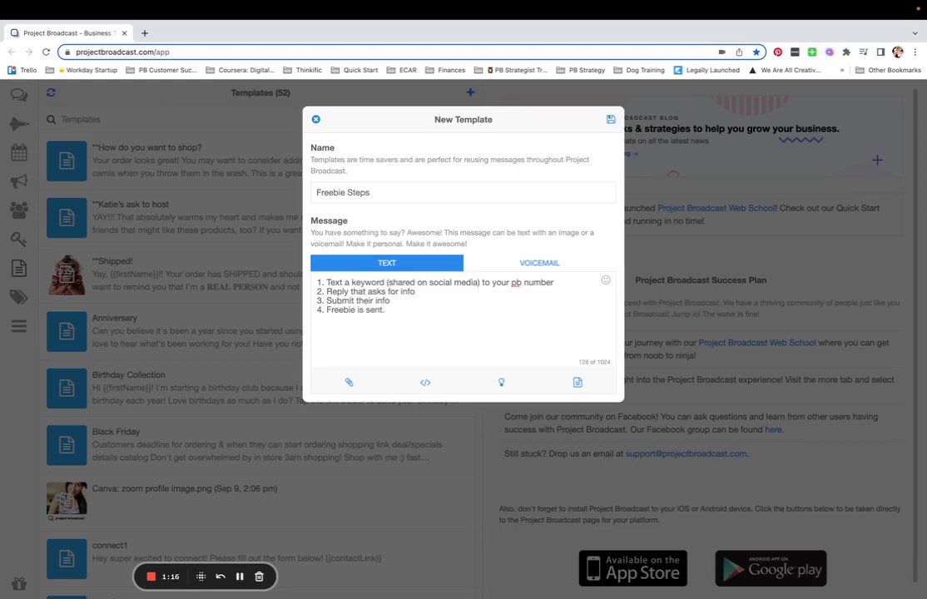
After a blank line, add the heading "Set up:" and the line "1. Create a keyword that sends a freebie"
key("Return")
key("Return")
type("Set up")
type("1. ")
type("Create a keyword")
type(" that sends a fre")
type("ebiw")
type("e")
key("Return")
Add set-up lines "2. Create a configurable form that asks for info" and "3. Create a keyword that sends the configurable form"
type("2. Create a configurable form that asks for ind")
key("BackSpace")
type("fo")
key("Return")
type("3. Create a ke")
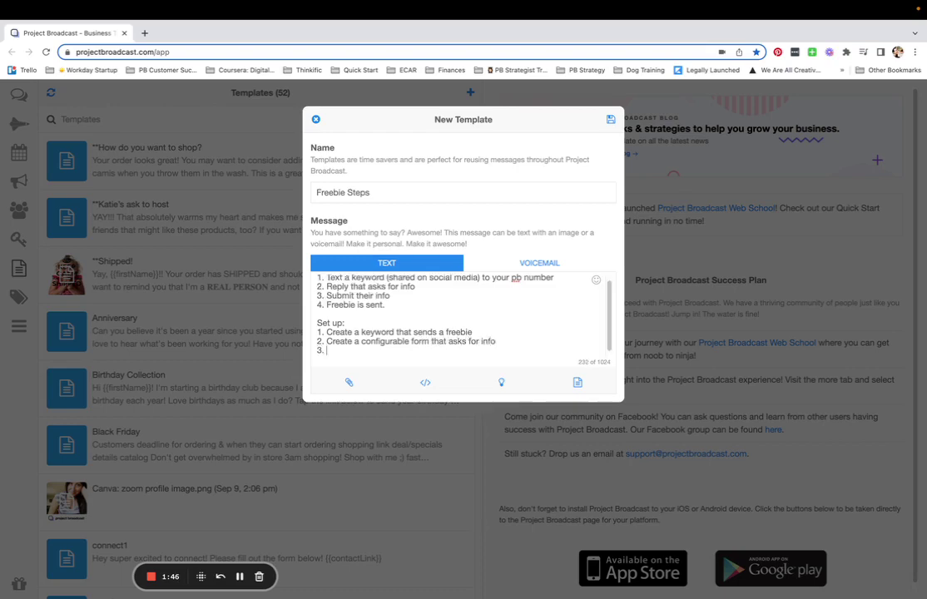
type("yword")
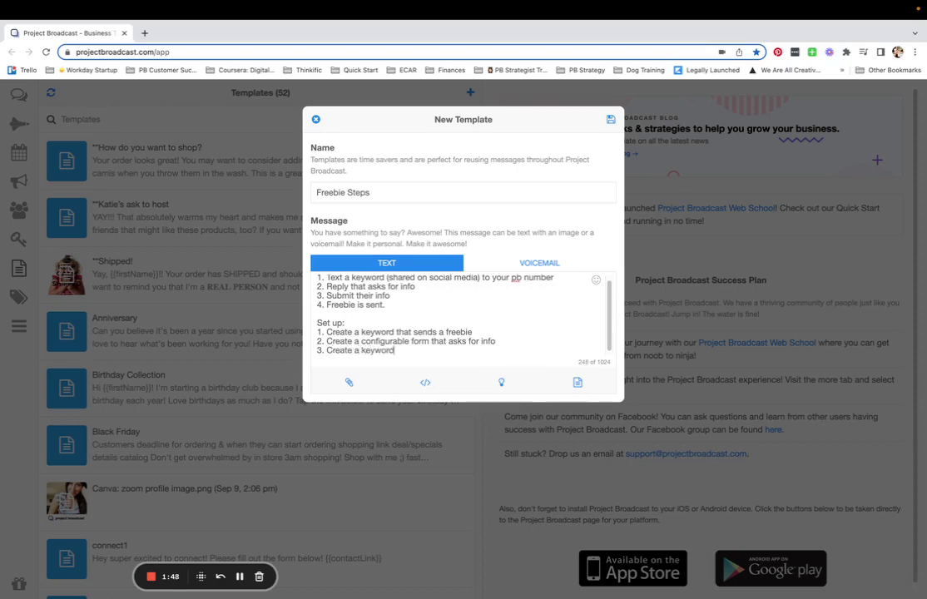
type(" that sends the conf")
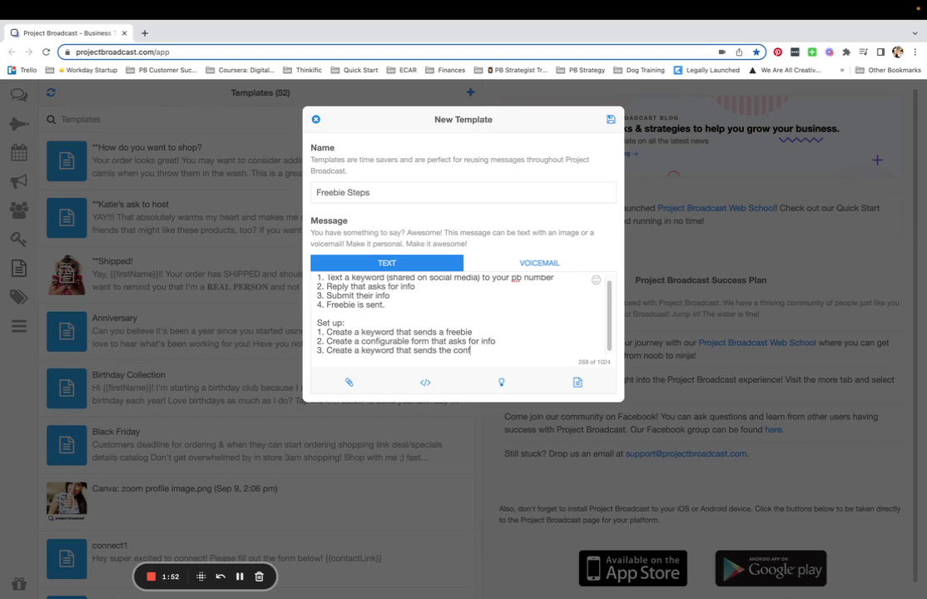
type("igurable form")
Review the message, comparing each customer-side step with the set-up task that makes it work
scroll(482, 314, "up", 1)
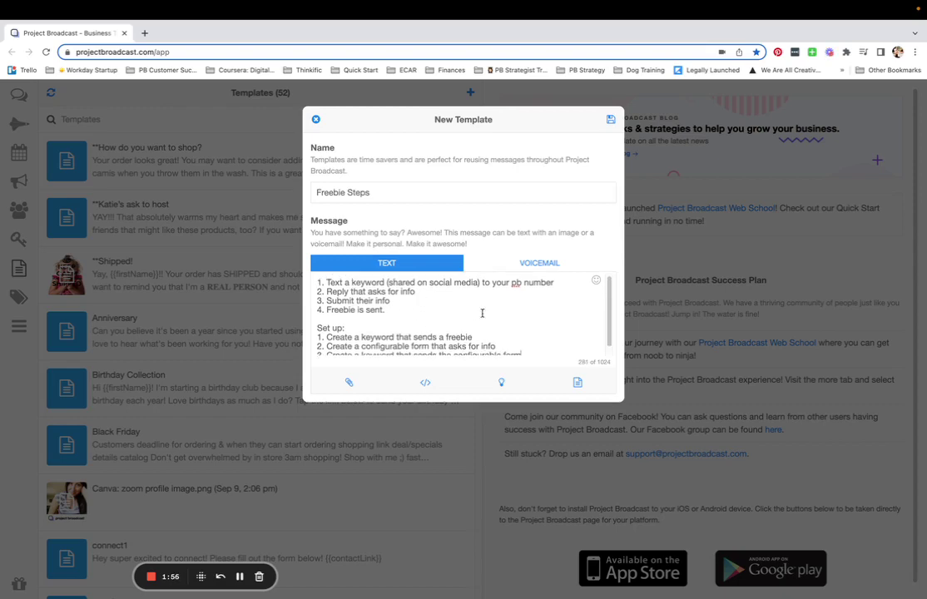
scroll(387, 340, "down", 1)
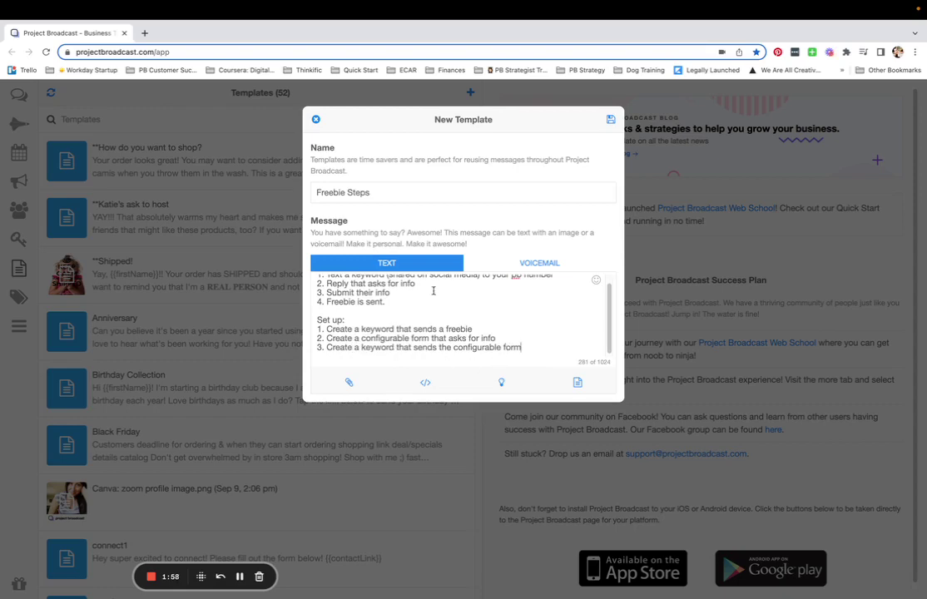
scroll(433, 293, "up", 1)
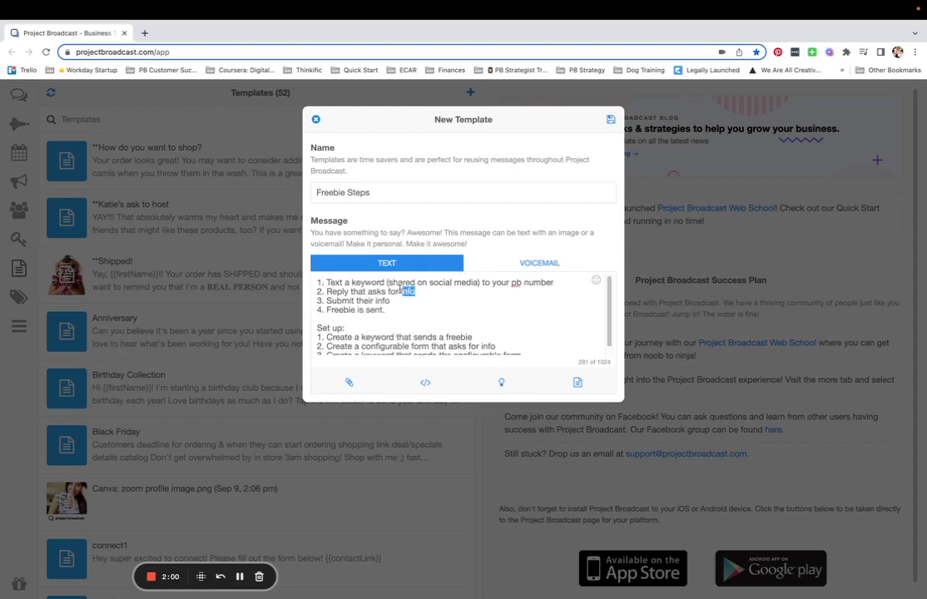
left_click_drag(416, 291, 318, 281)
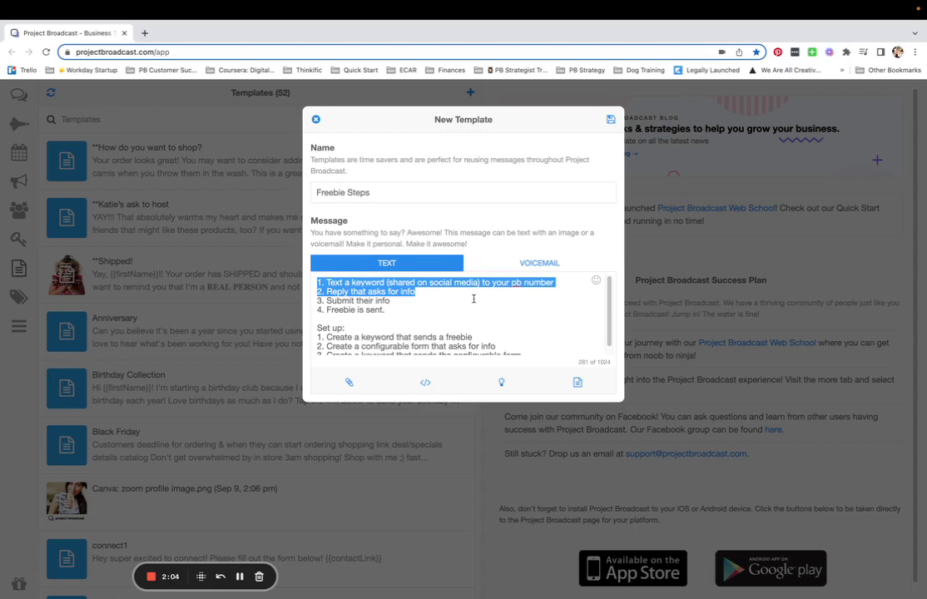
scroll(474, 298, "down", 1)
left_click_drag(500, 338, 324, 339)
scroll(406, 291, "up", 1)
left_click_drag(390, 301, 327, 301)
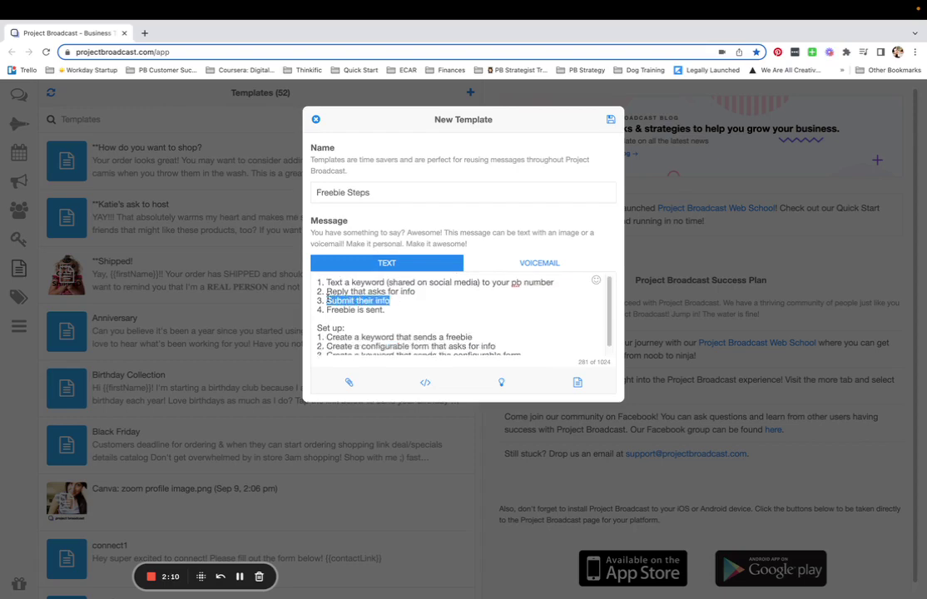
left_click_drag(478, 338, 332, 310)
left_click(386, 311)
scroll(481, 276, "down", 1)
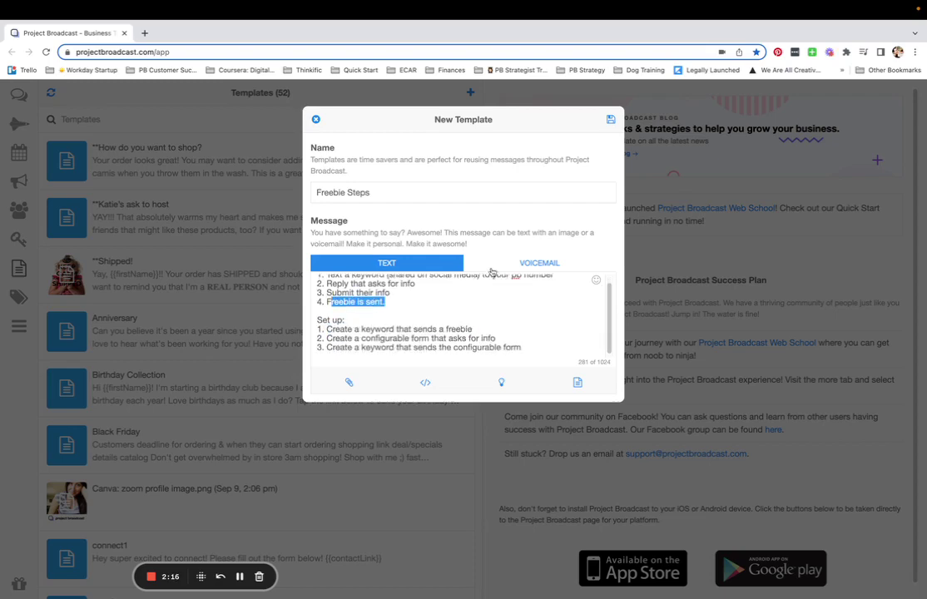
Save the "Freebie Steps" template
left_click(612, 121)
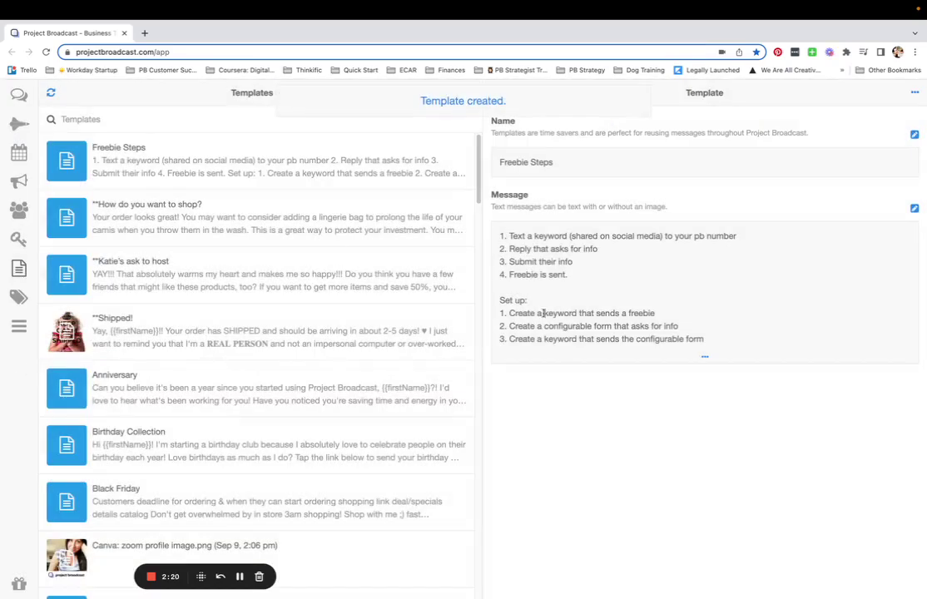
Create a new keyword named "vip done" and save it
left_click(18, 239)
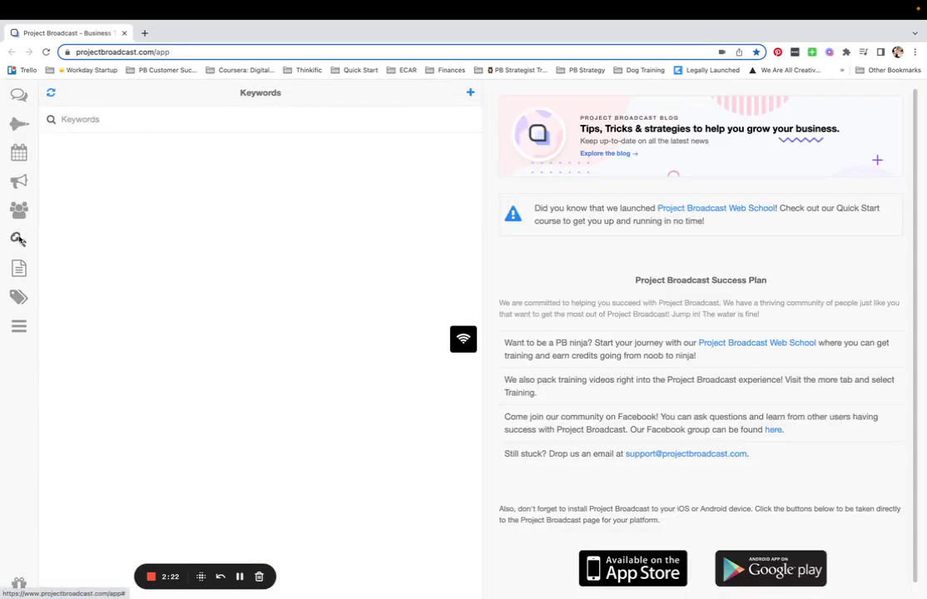
left_click(470, 93)
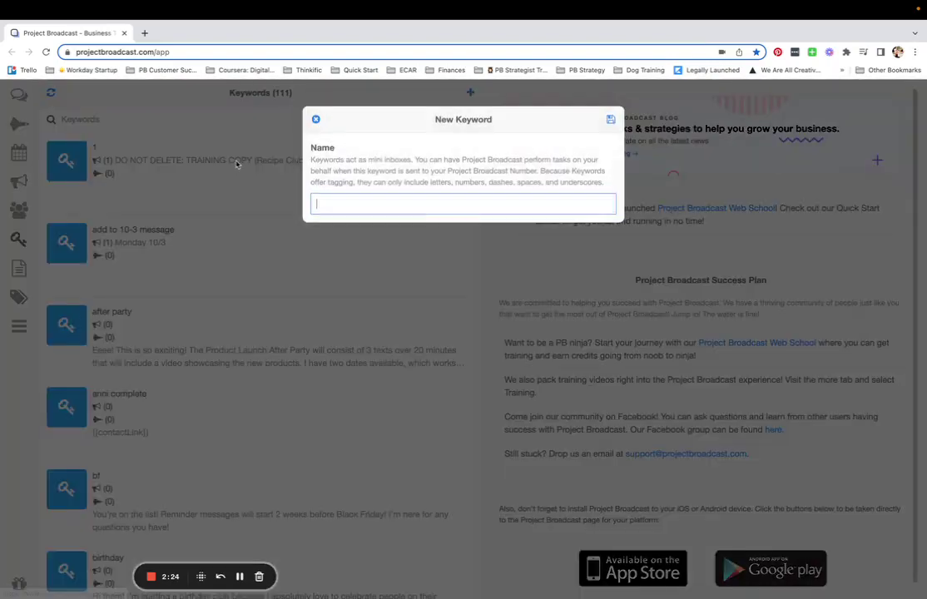
left_click(315, 119)
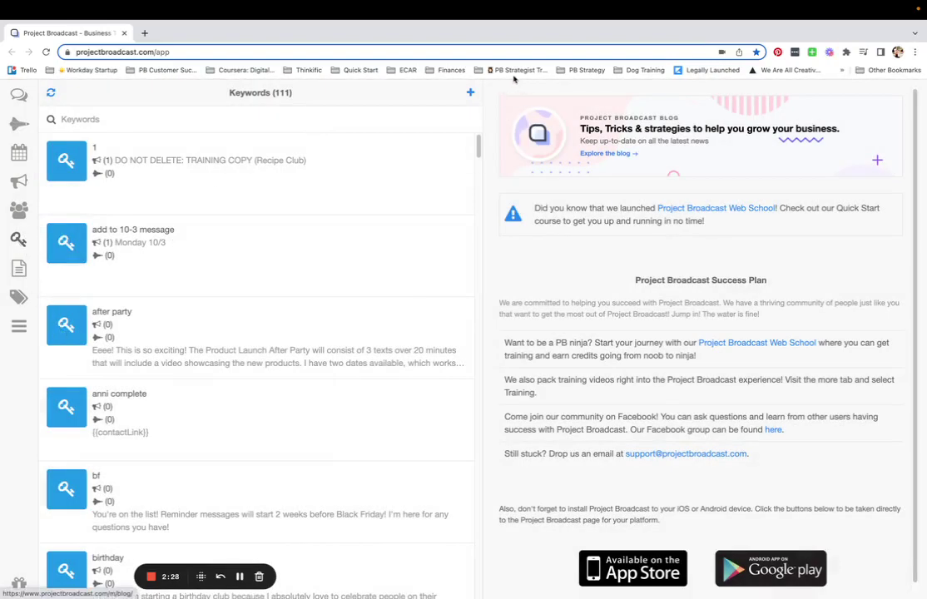
left_click(470, 92)
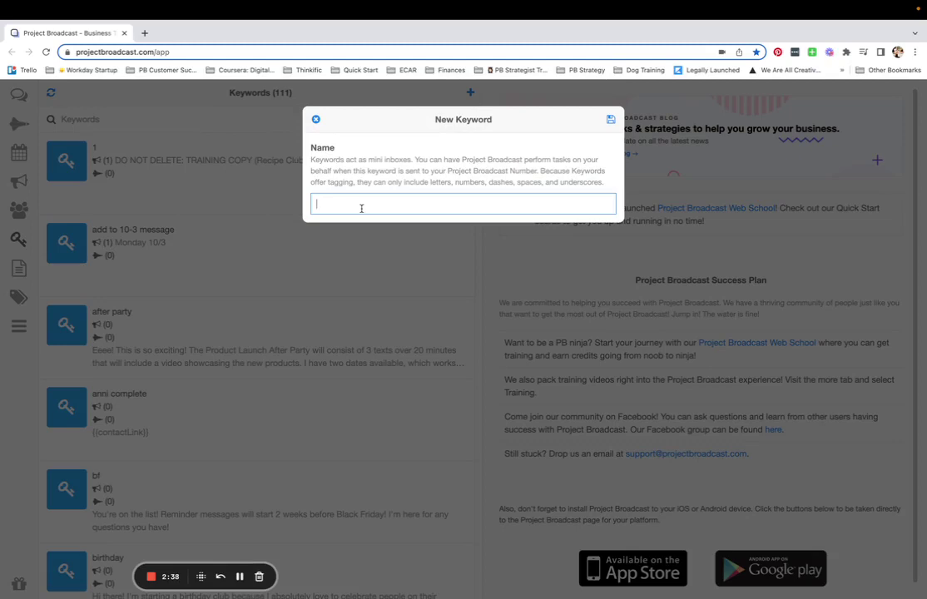
type("vip done")
left_click(610, 120)
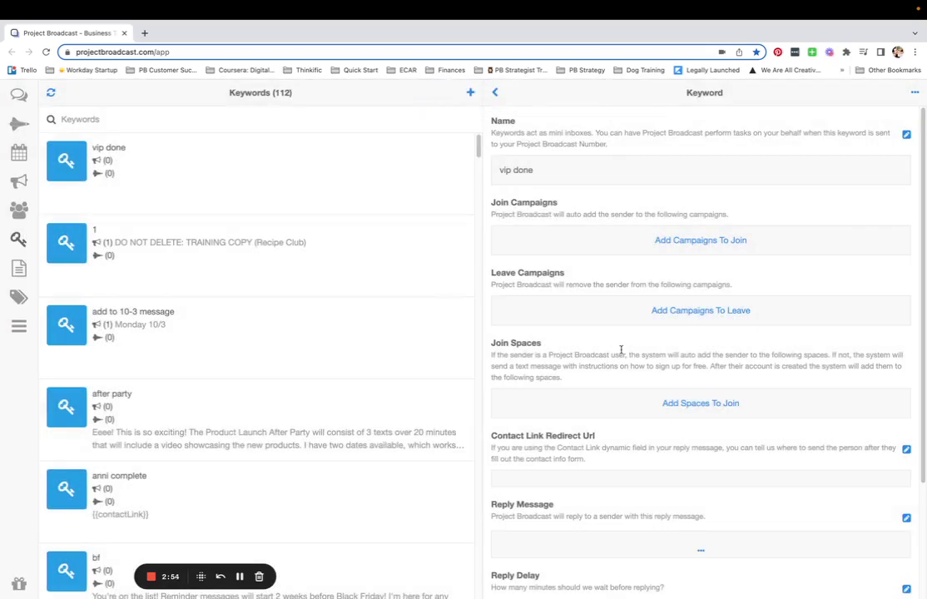
Write the keyword's reply message: "Thanks so much for that info! Check out the freebie by clicking the link below"
scroll(621, 349, "down", 3)
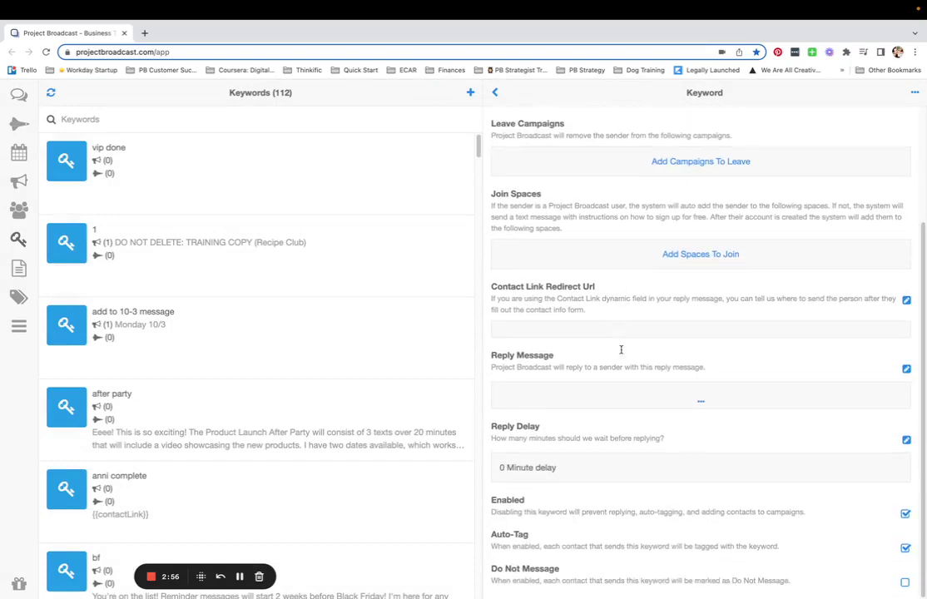
left_click(906, 369)
type("T")
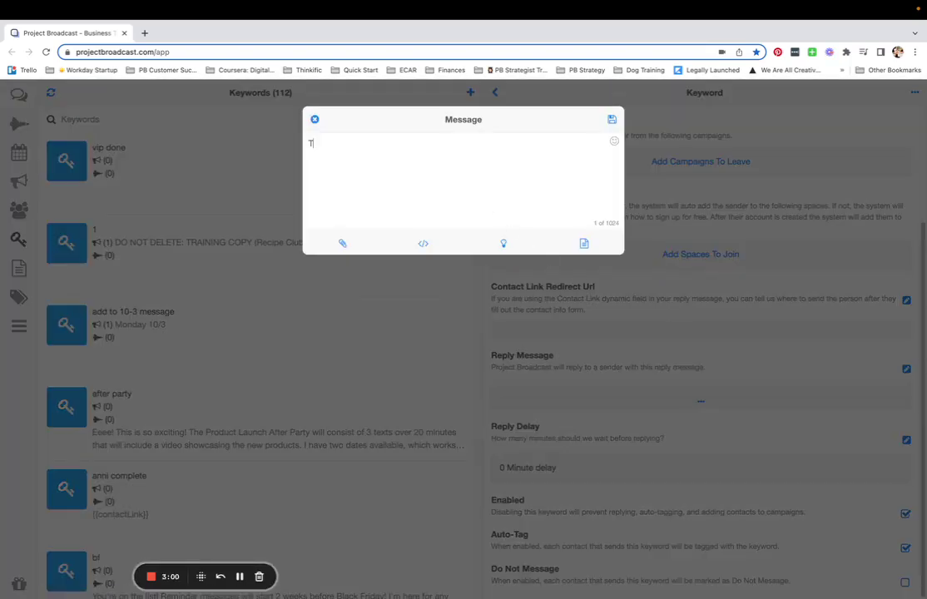
type("hanks so much for that I")
type("nfo")
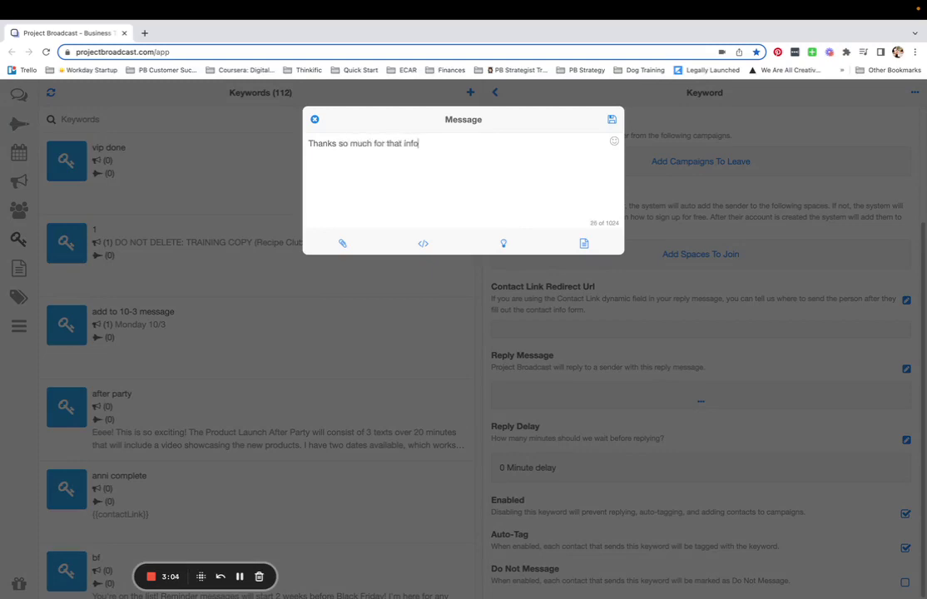
type("! Check out the freebi")
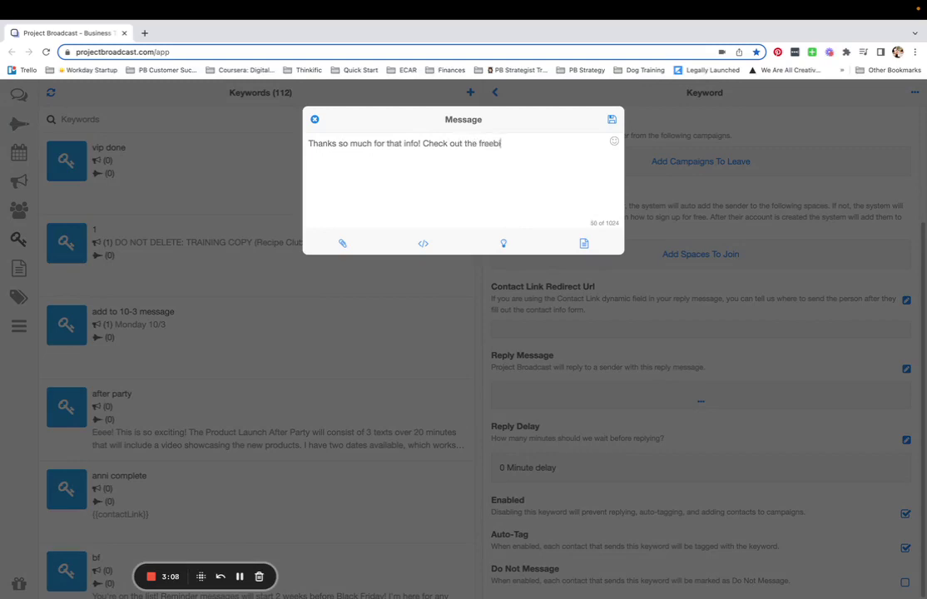
type("e by clicking the link below")
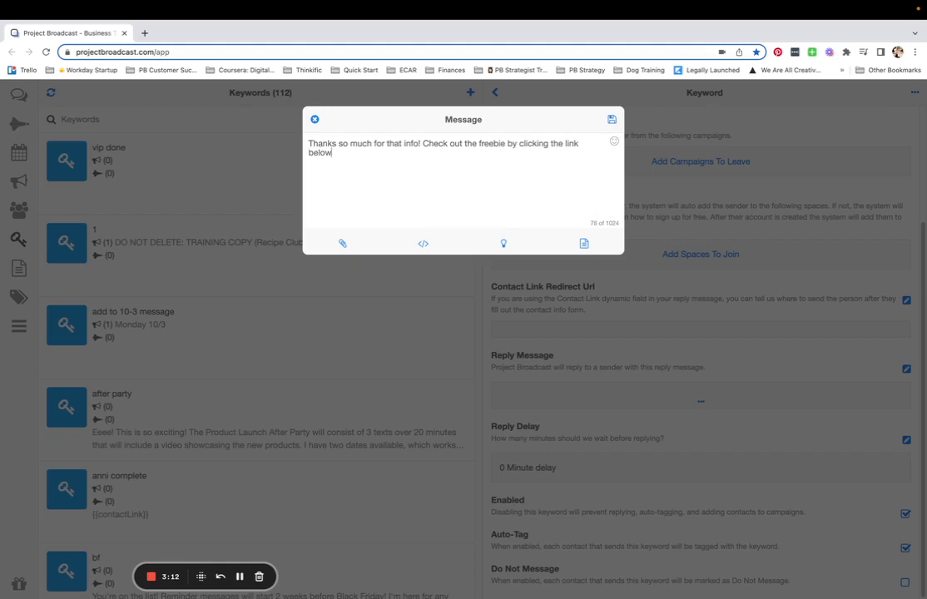
Add a down arrow emoji at the end of the reply sentence, followed by a blank line
key("ctrl+super+space")
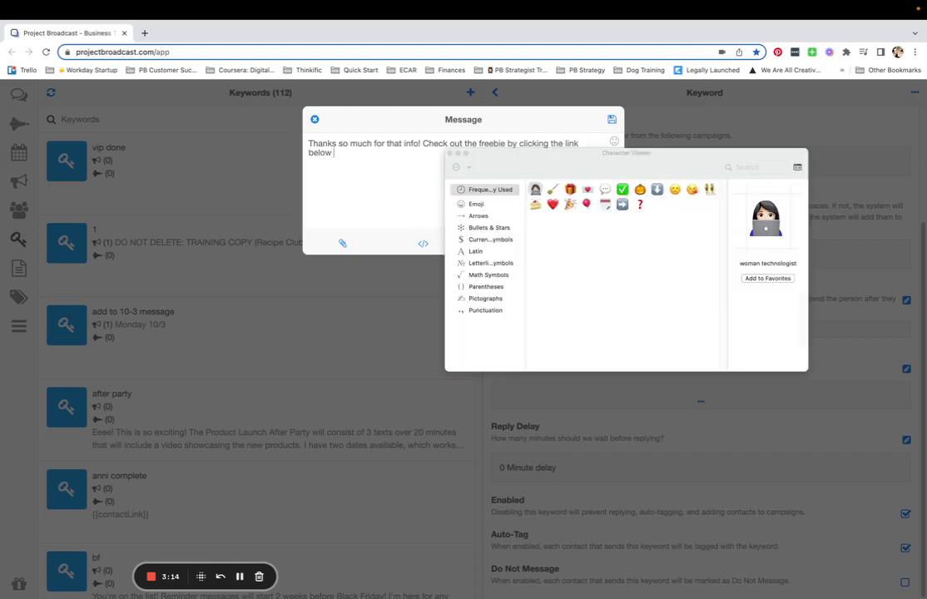
double_click(657, 191)
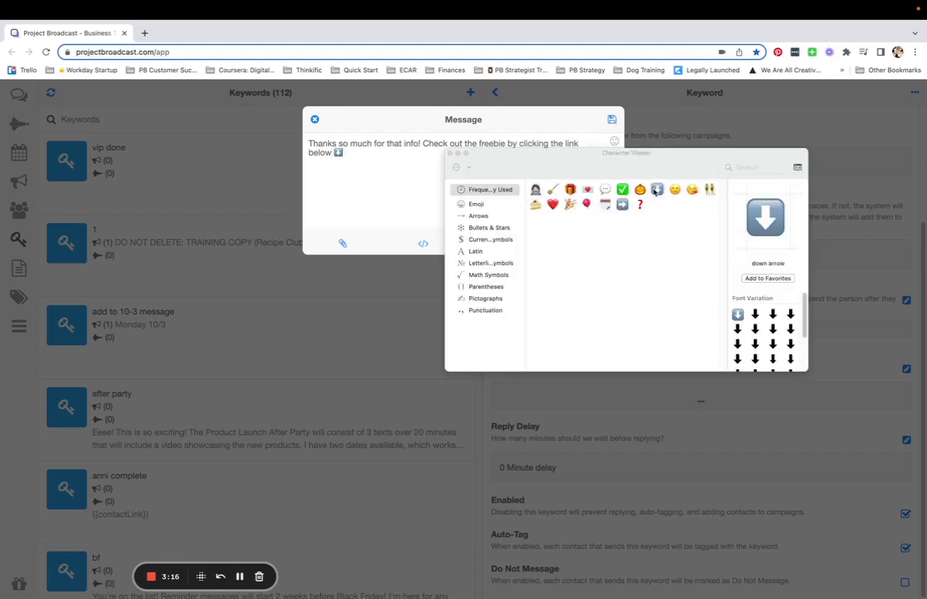
left_click(450, 154)
key("Return")
key("Return")
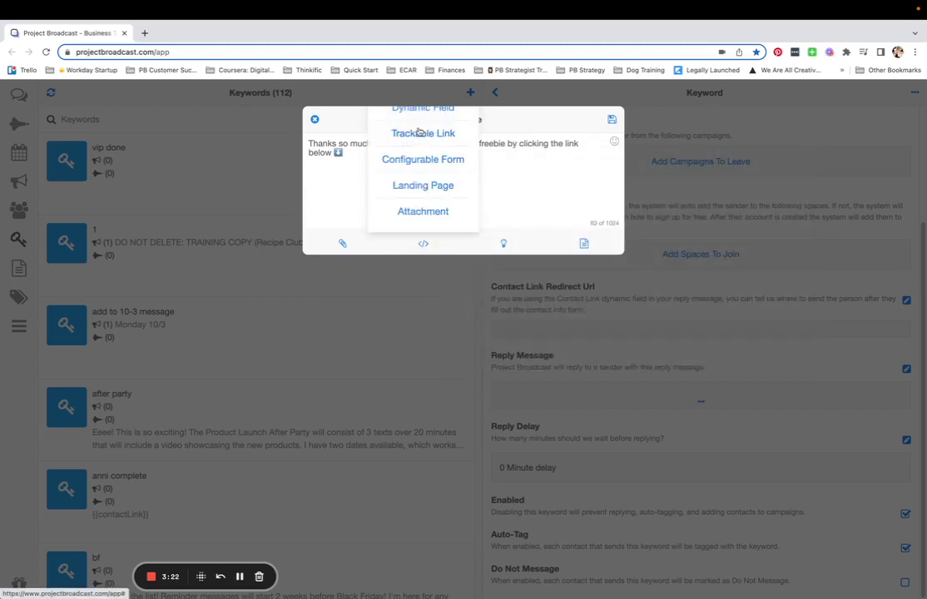
Insert the landing page "*TRAINING COPY: DO NOT DELETE Scentsy Text Party Sample" into the reply message and save the message
left_click(422, 191)
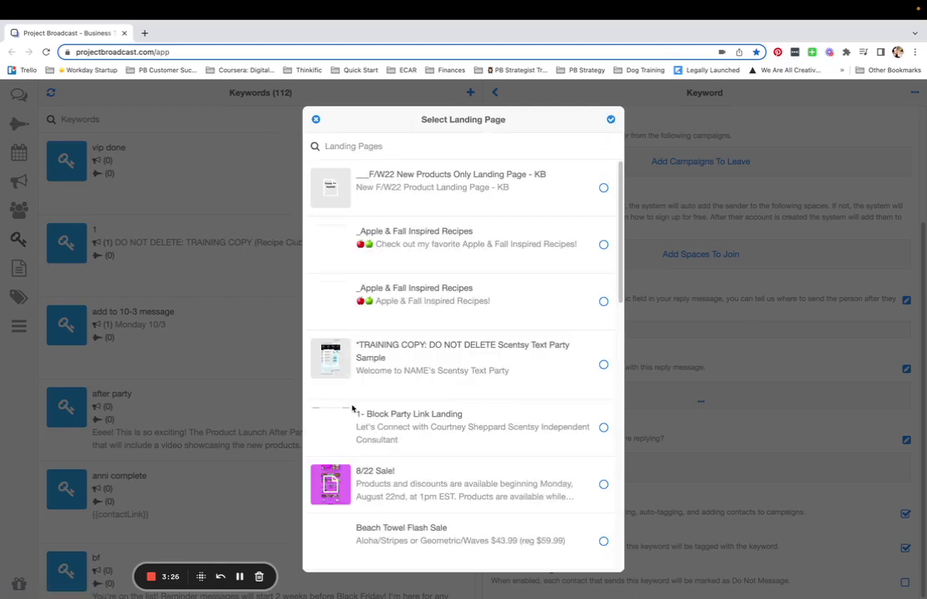
left_click(420, 367)
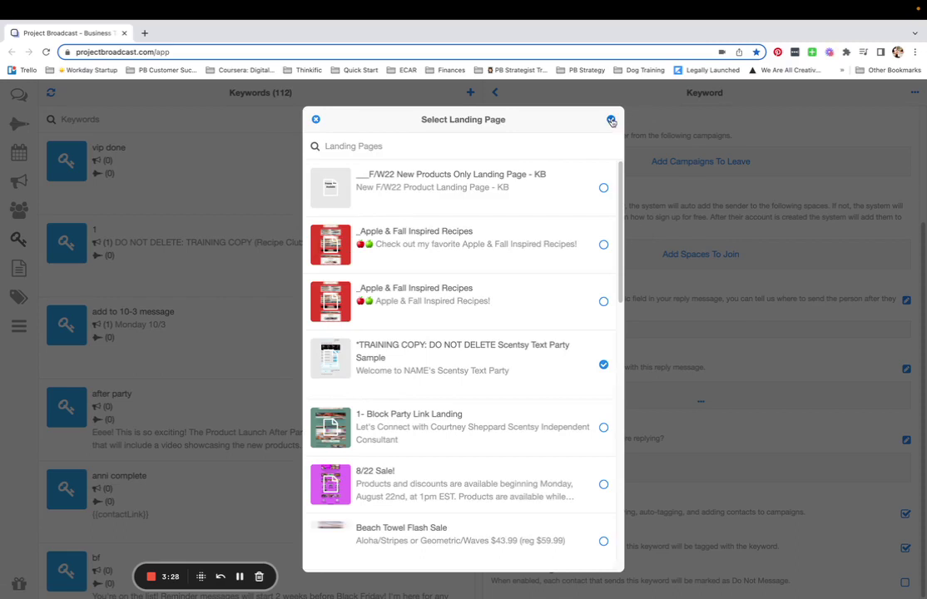
left_click(610, 119)
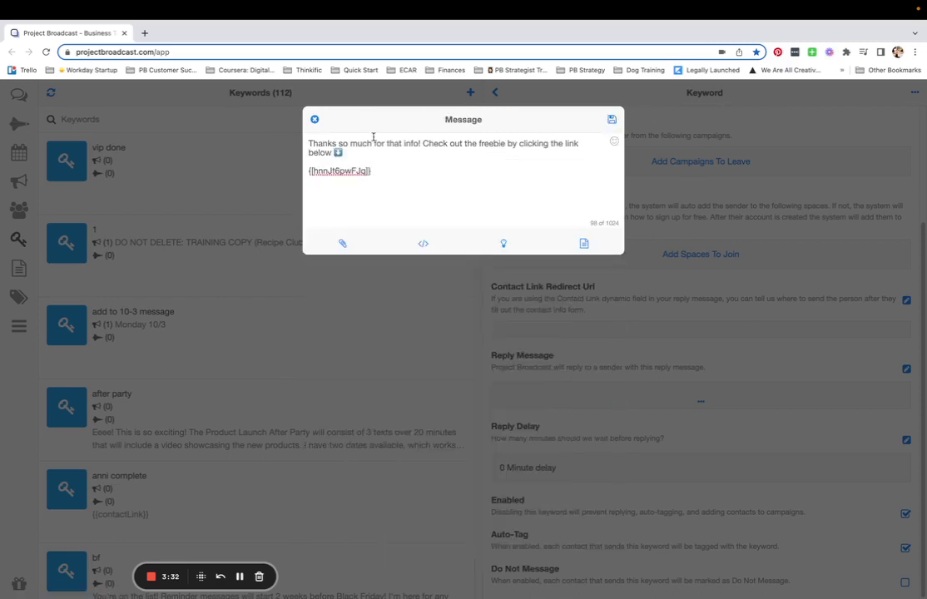
left_click(611, 120)
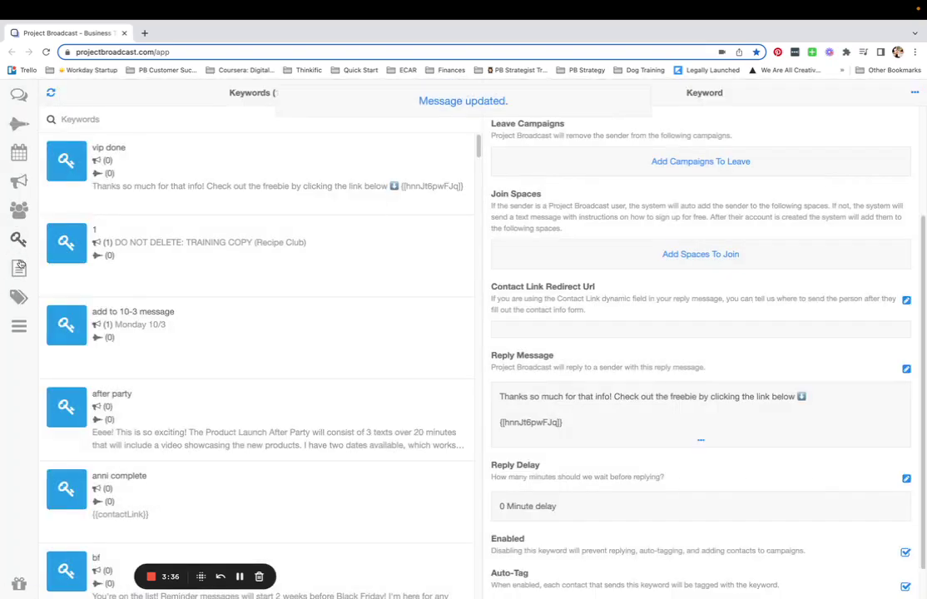
Create a new configurable form named "VIP Freebie Info" and save it
left_click(17, 272)
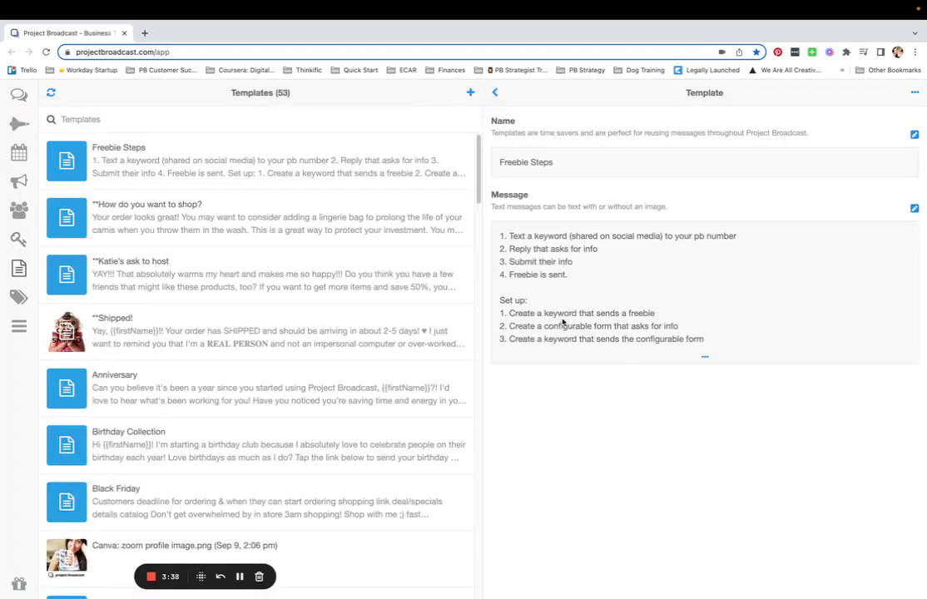
left_click(17, 326)
left_click(168, 151)
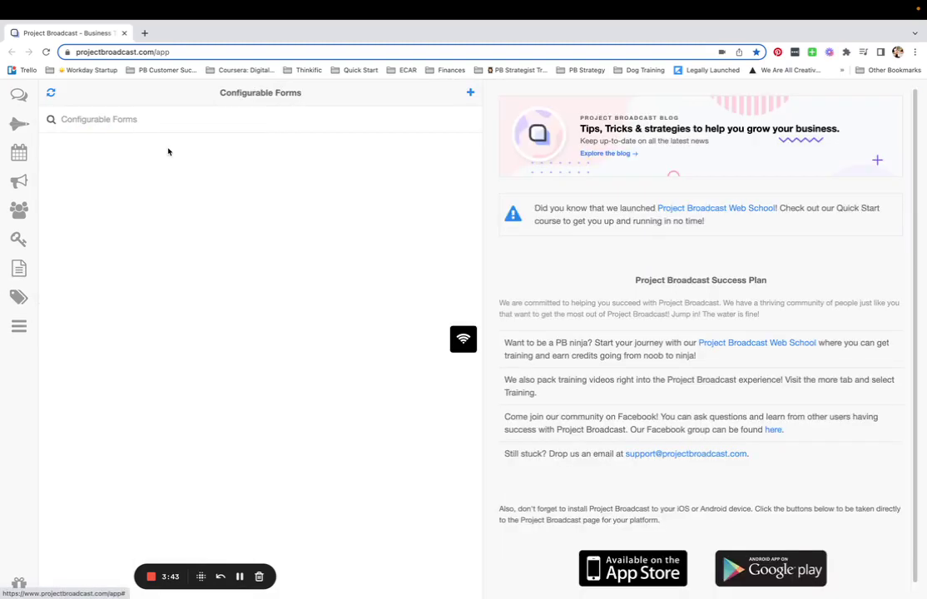
left_click(471, 93)
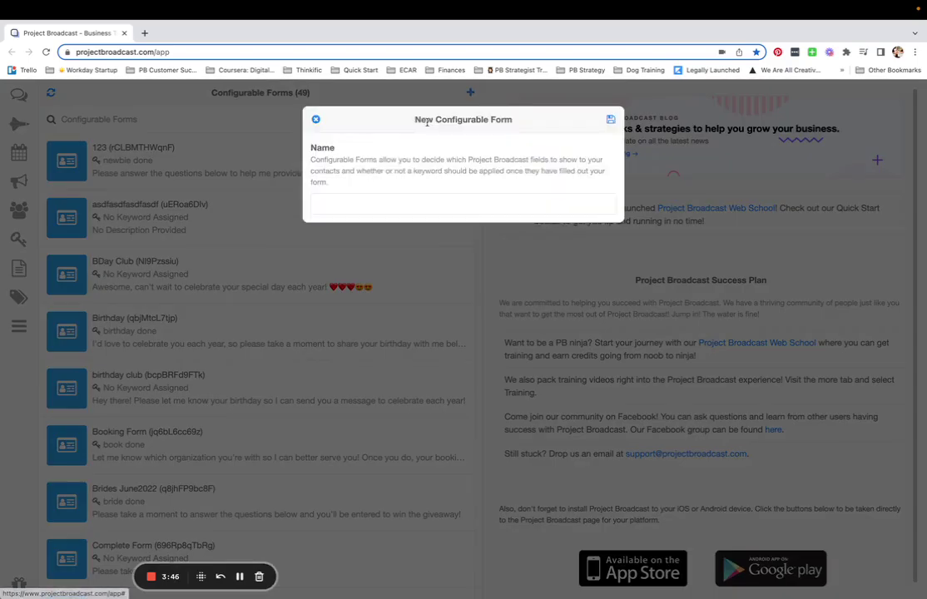
left_click(367, 204)
type("VIP Freebie Info")
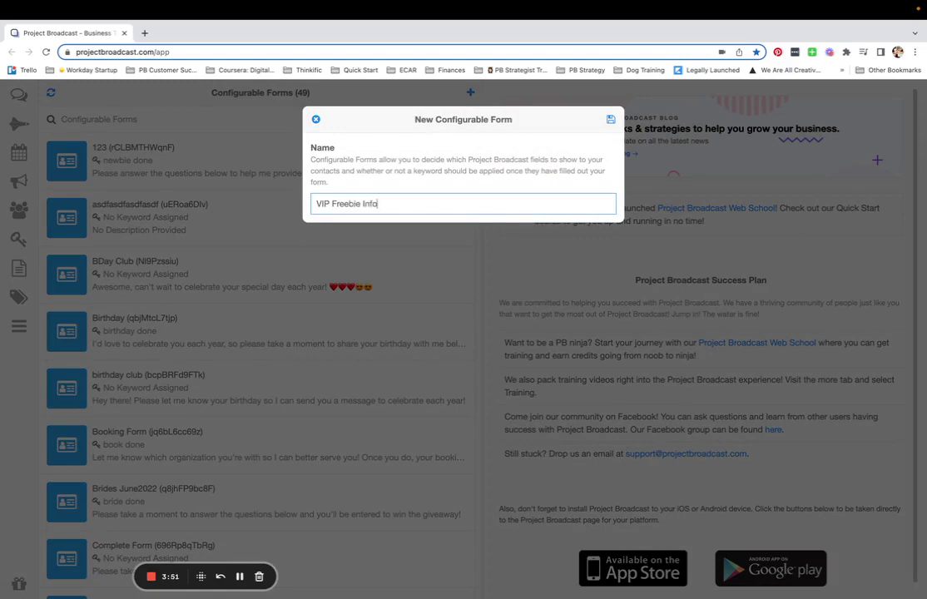
left_click(611, 119)
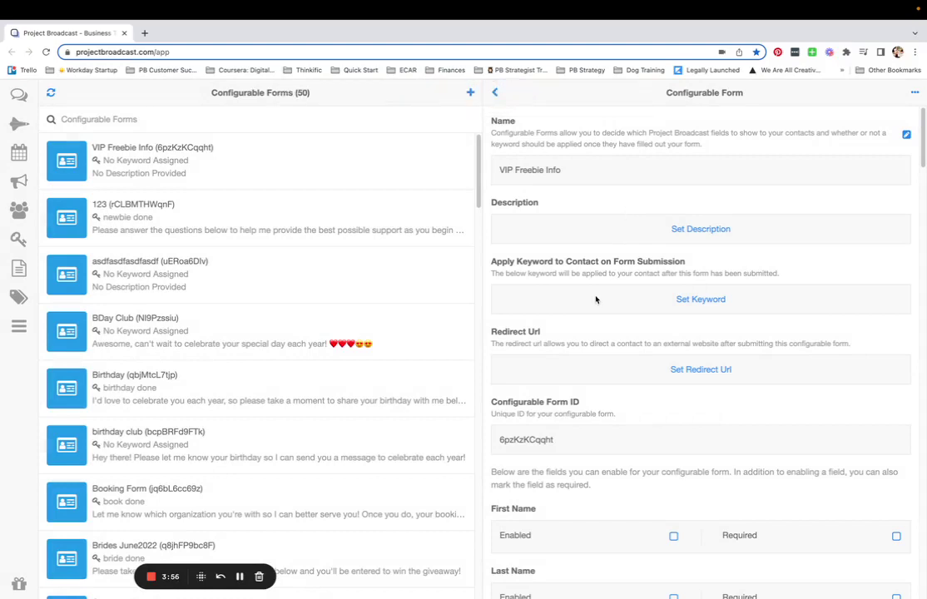
Enable the First Name and Last Name fields on the form and mark both as required
scroll(755, 312, "down", 3)
scroll(707, 250, "down", 3)
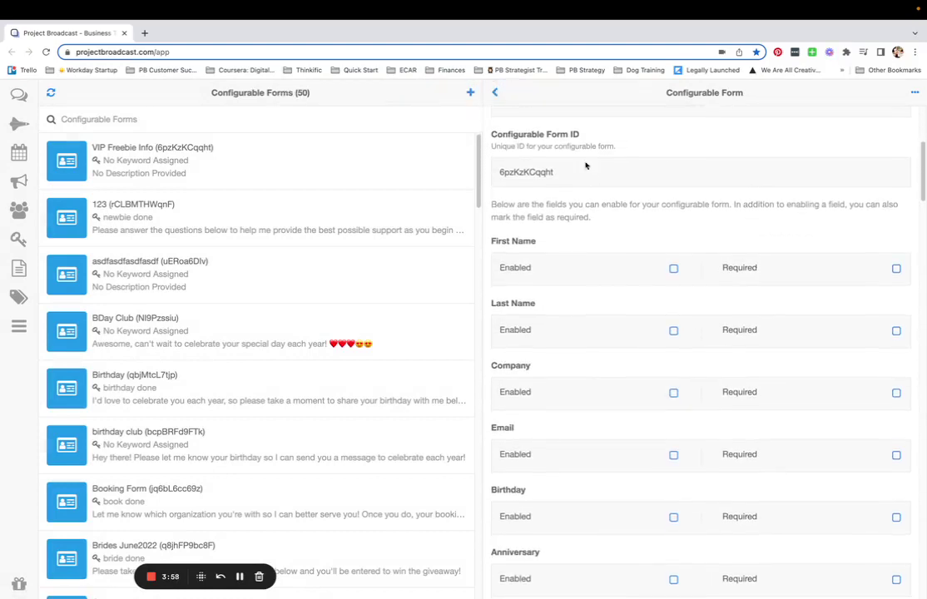
left_click(896, 268)
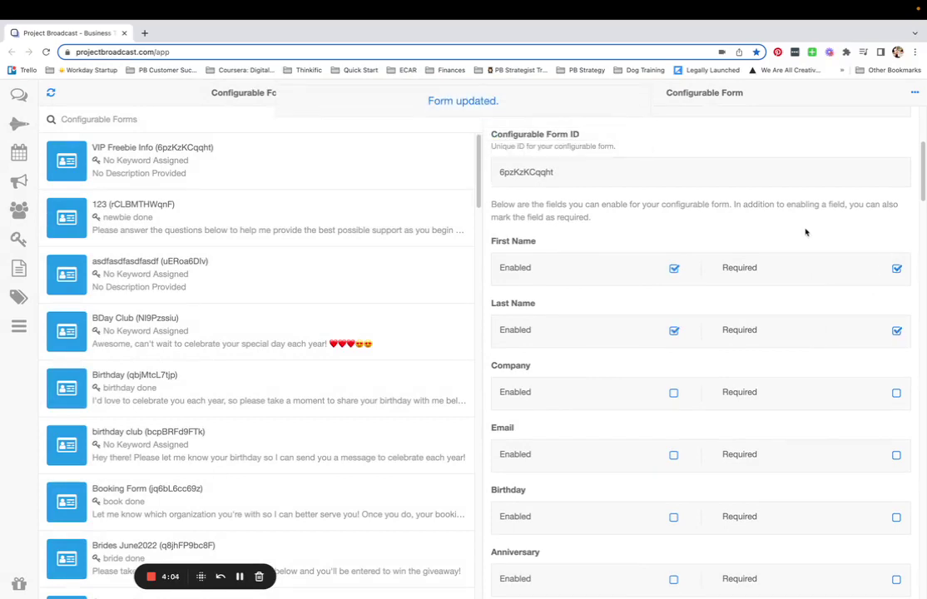
Set the form to apply the "vip done" keyword to the contact on submission
scroll(806, 233, "up", 4)
scroll(806, 232, "up", 2)
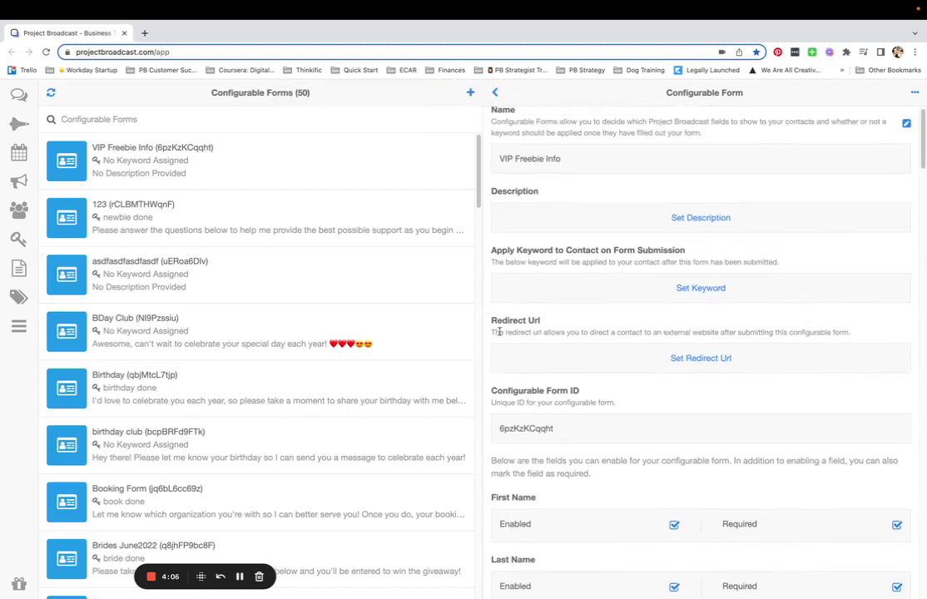
left_click_drag(493, 250, 687, 259)
left_click(698, 289)
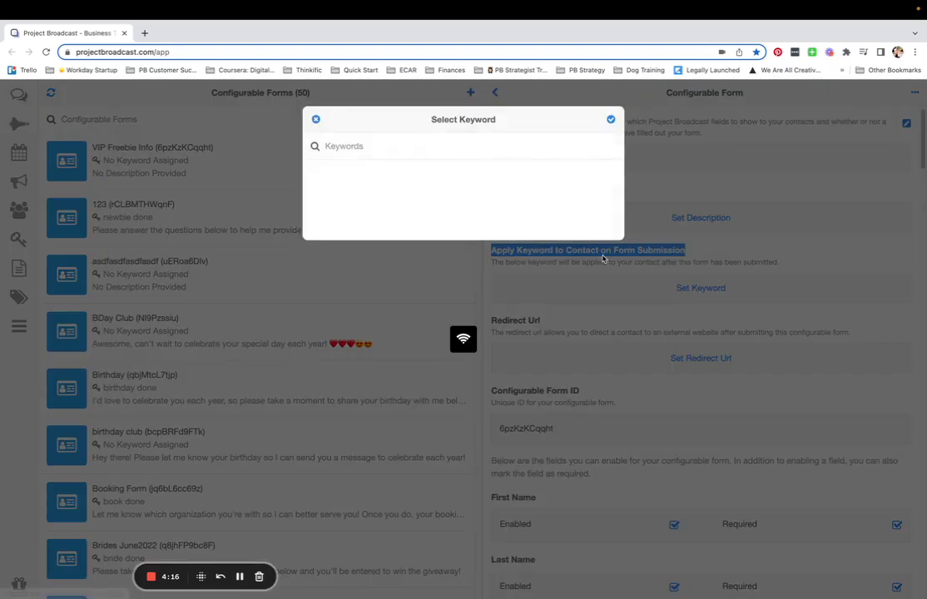
left_click(407, 145)
type("vip done")
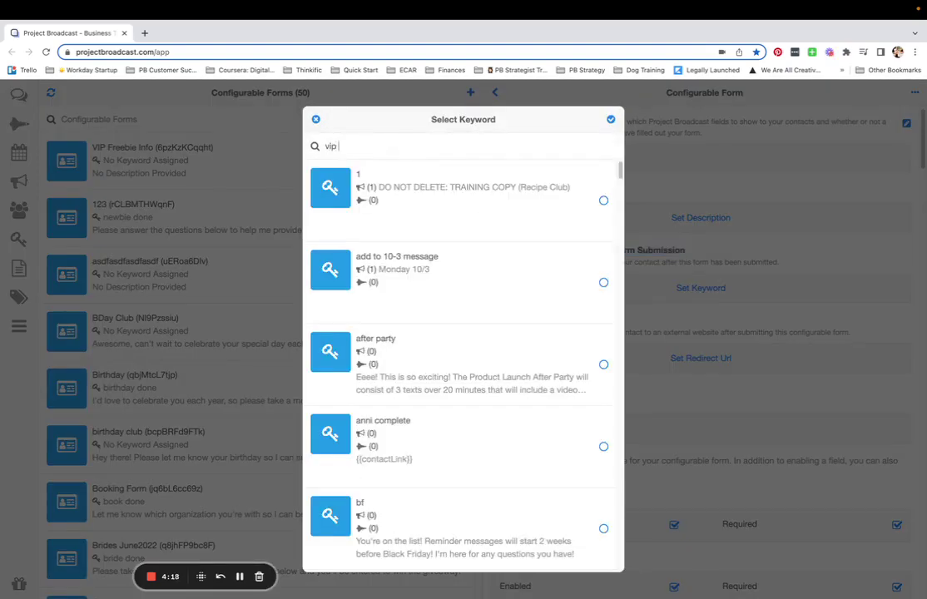
left_click(611, 200)
left_click(611, 121)
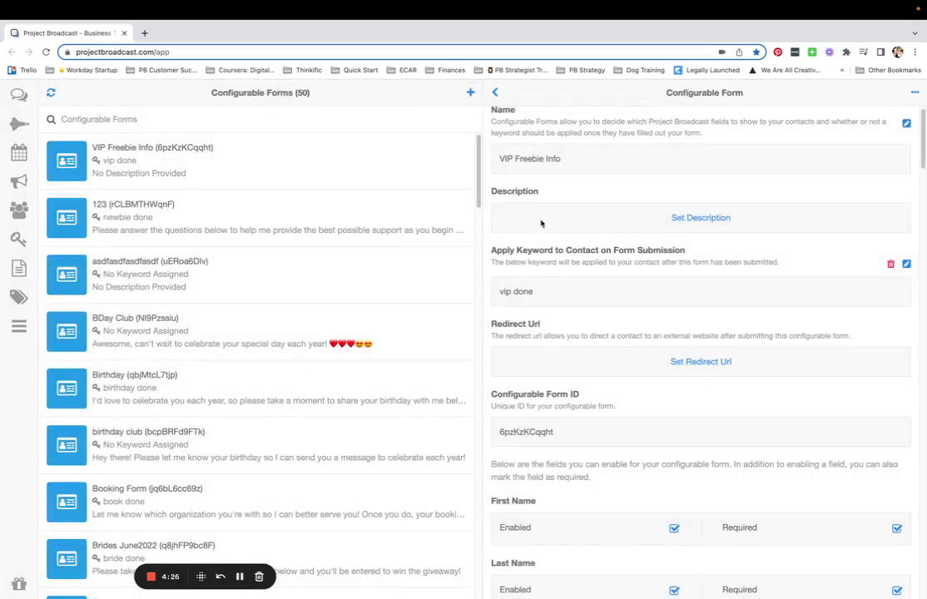
Set the form's description to "Please give me your first and last name and your freebie will be on its way!" and save it
scroll(550, 215, "up", 1)
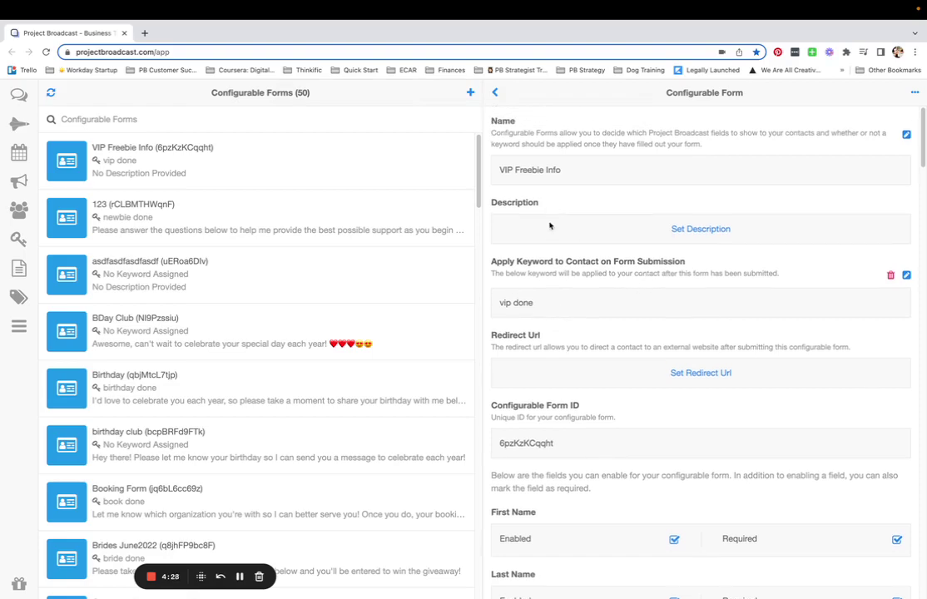
left_click(689, 231)
type("Please")
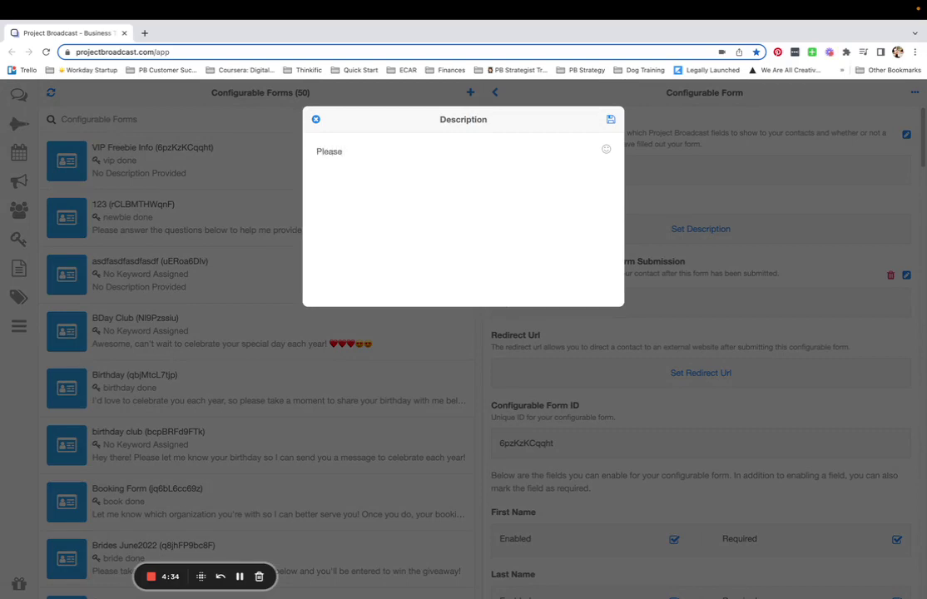
type(" give me you name")
key("BackSpace")
key("BackSpace")
key("BackSpace")
type("r first and last name and your fr")
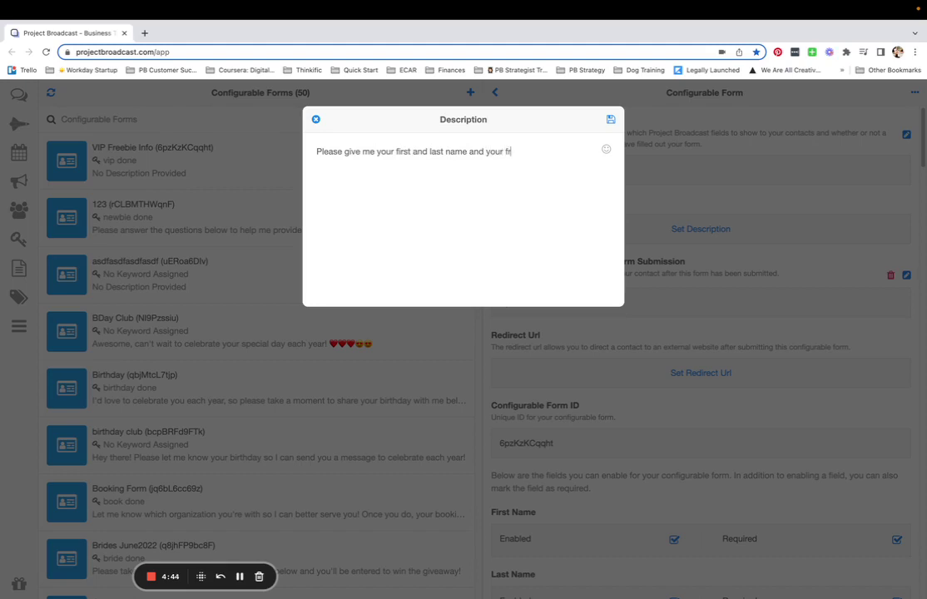
type("eebie will be on its way!")
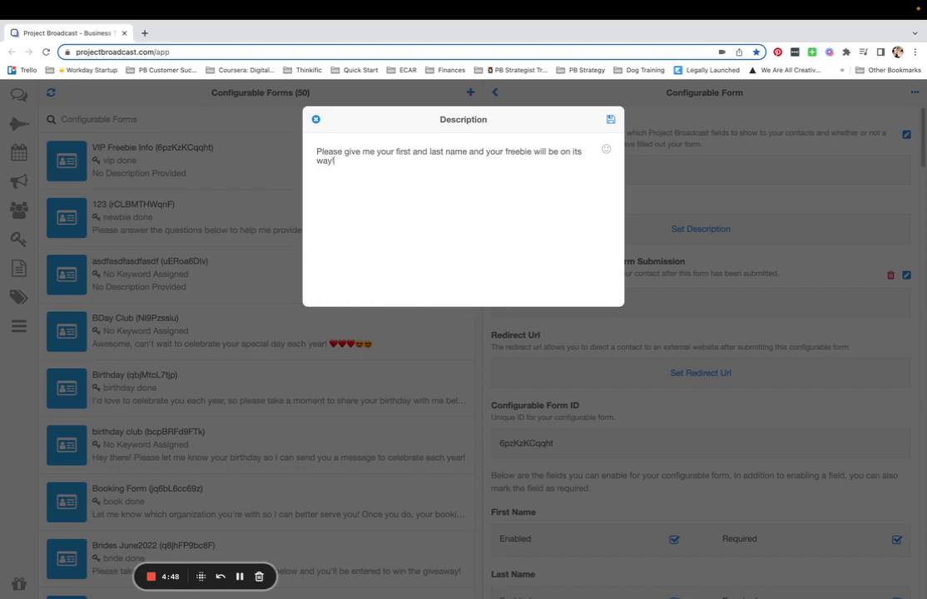
left_click(610, 119)
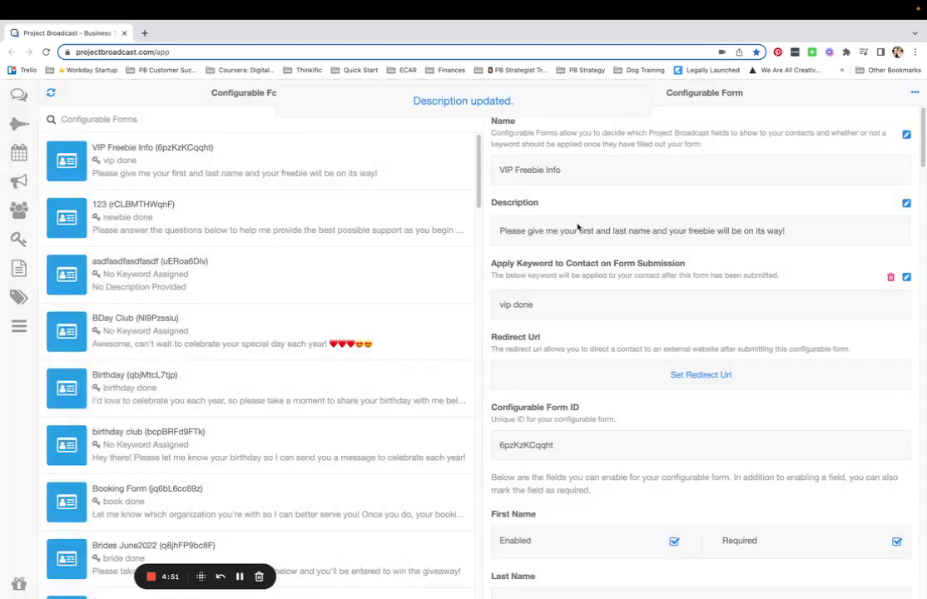
Write in the "vip" keyword's reply: "Please click the link below to let me know who I'm chatting with and I'll send the freebie right over"
left_click(18, 268)
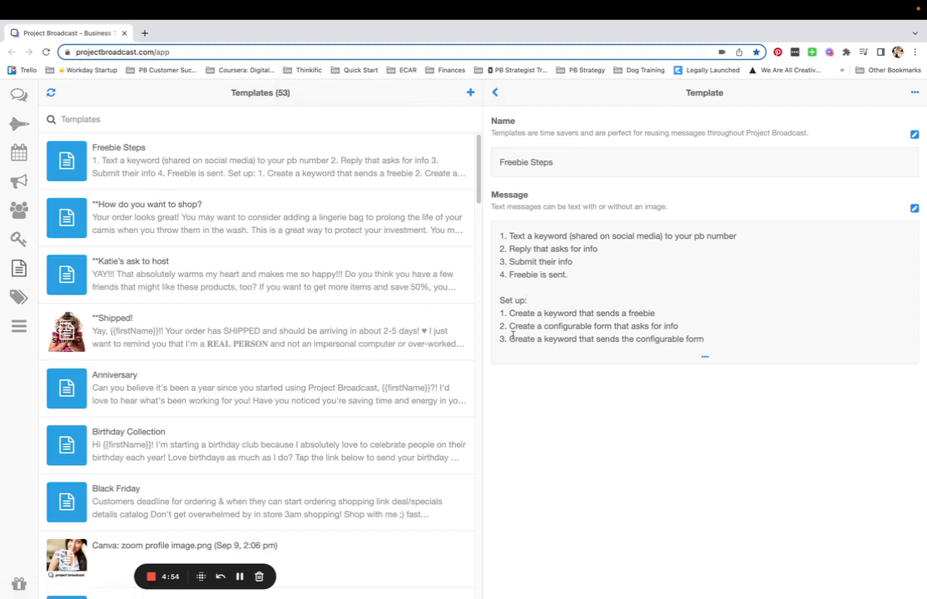
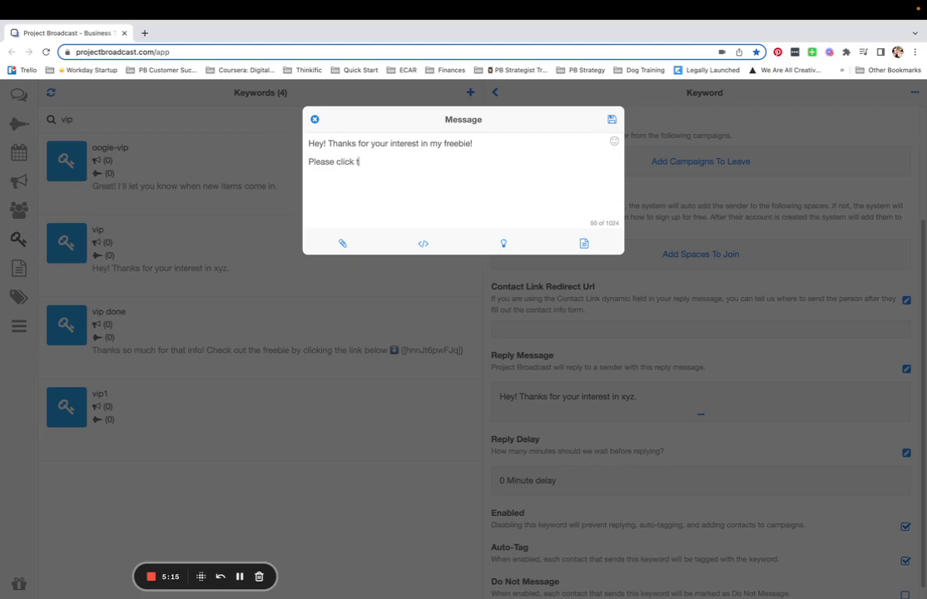
type("link below")
key("BackSpace")
key("BackSpace")
key("BackSpace")
type("low to let me know who I")
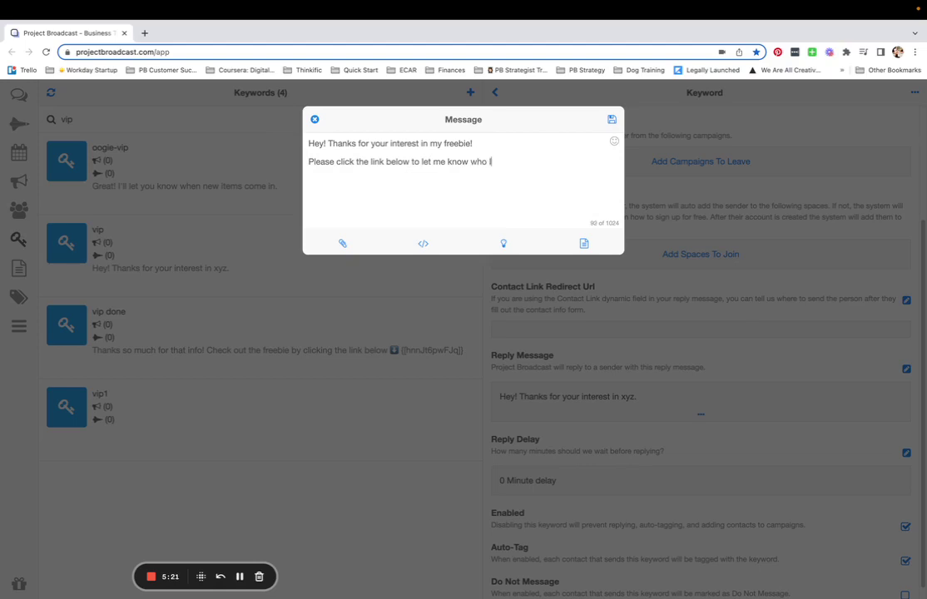
type("'m chatting with and I'll send")
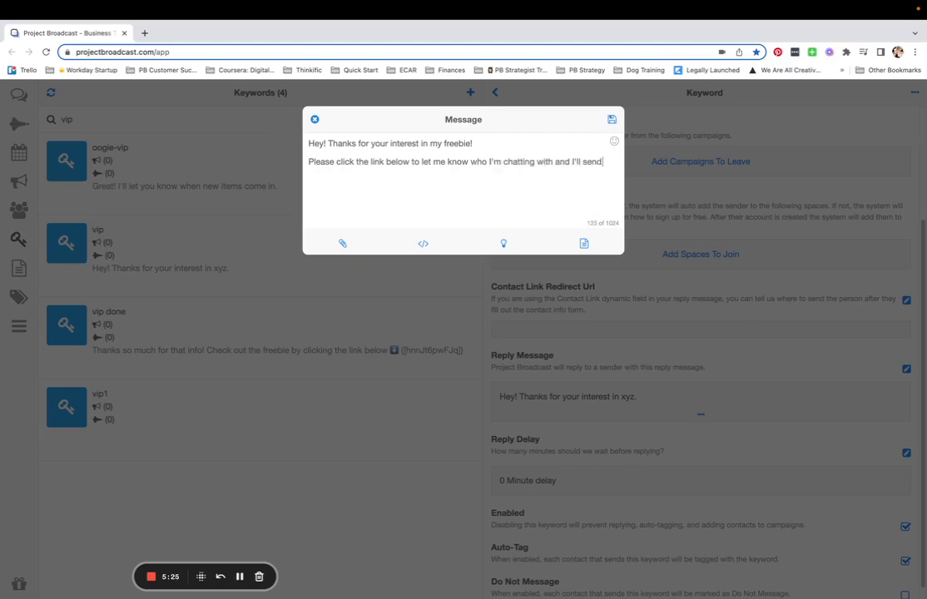
type(" the freebie right over")
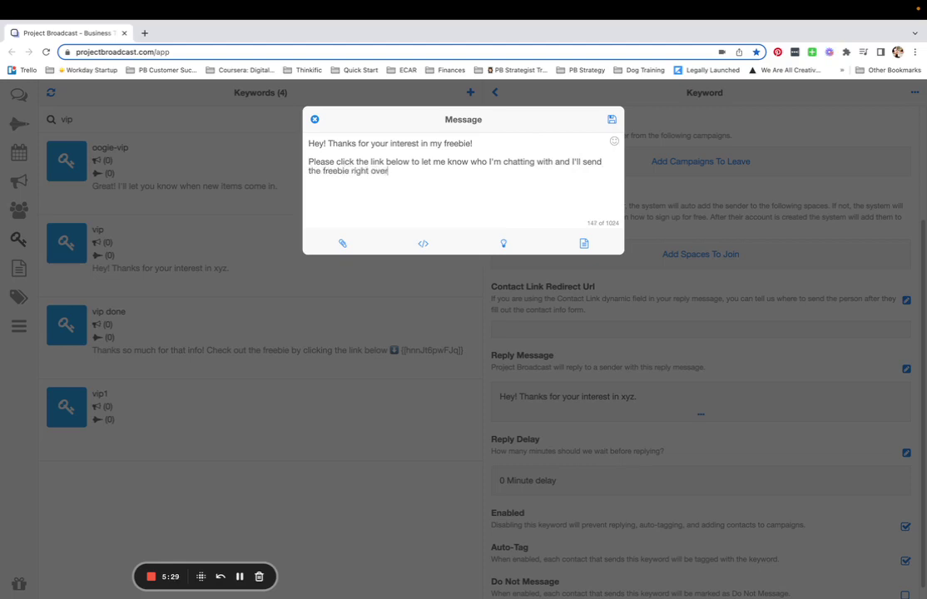
Add a down arrow emoji at the end of the "vip" reply text, followed by a new line
key("ctrl+super+space")
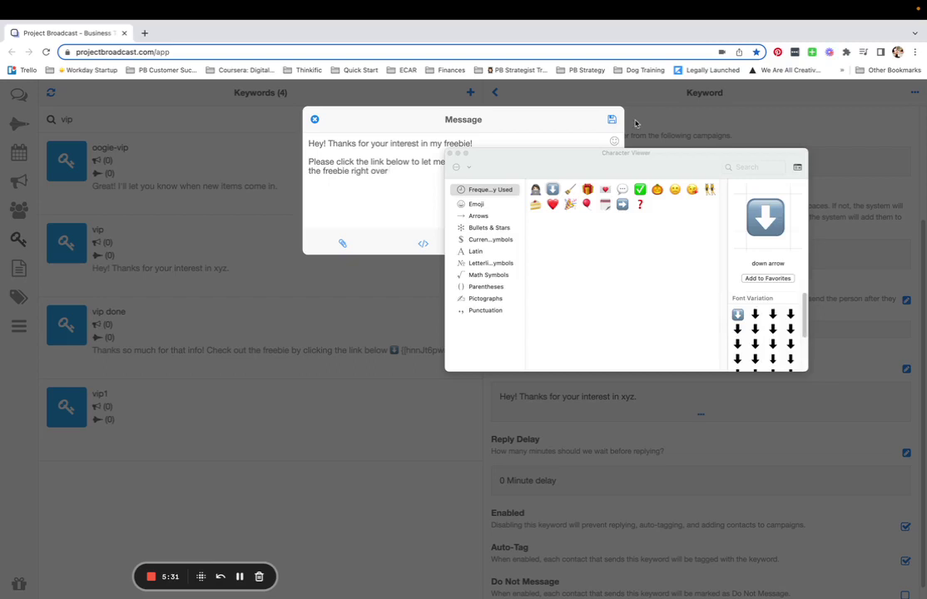
double_click(553, 189)
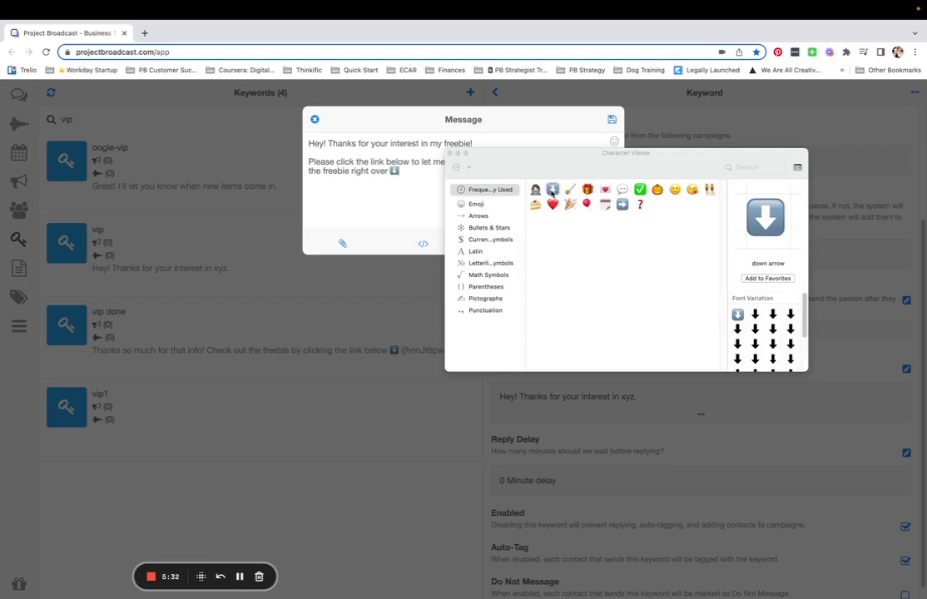
left_click(449, 155)
key("Return")
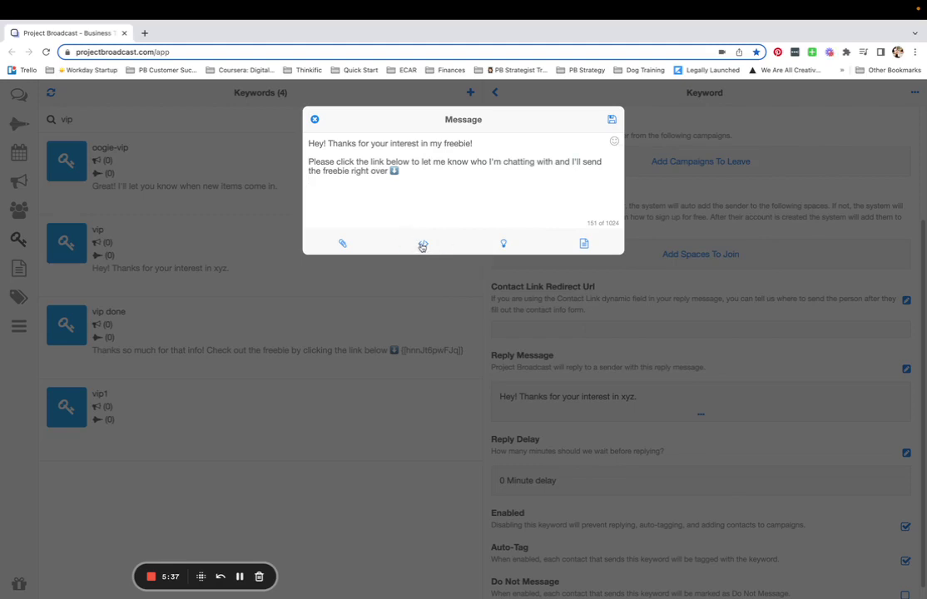
Insert the configurable form "VIP Freebie Info" into the "vip" reply message and save the message
left_click(422, 245)
left_click(408, 160)
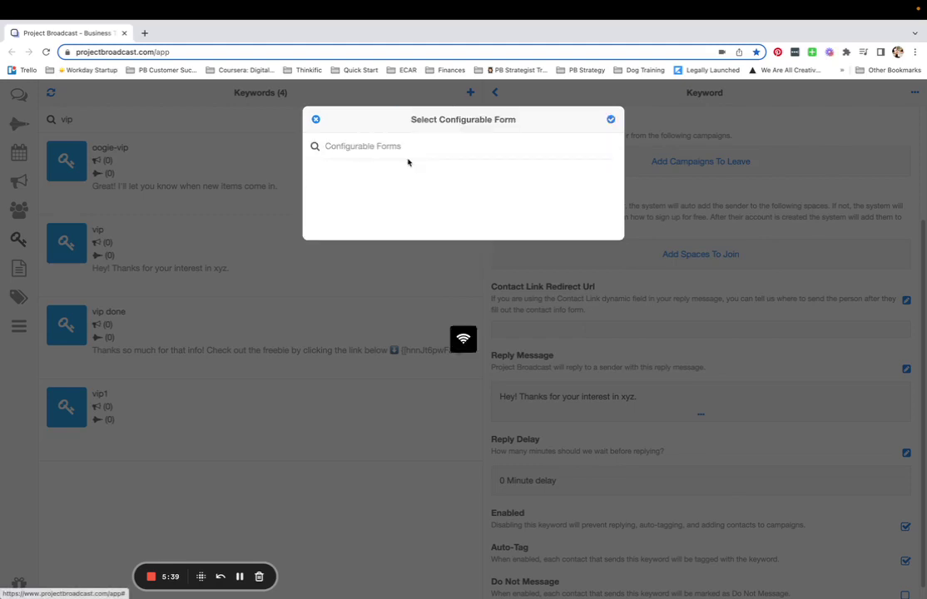
left_click(359, 147)
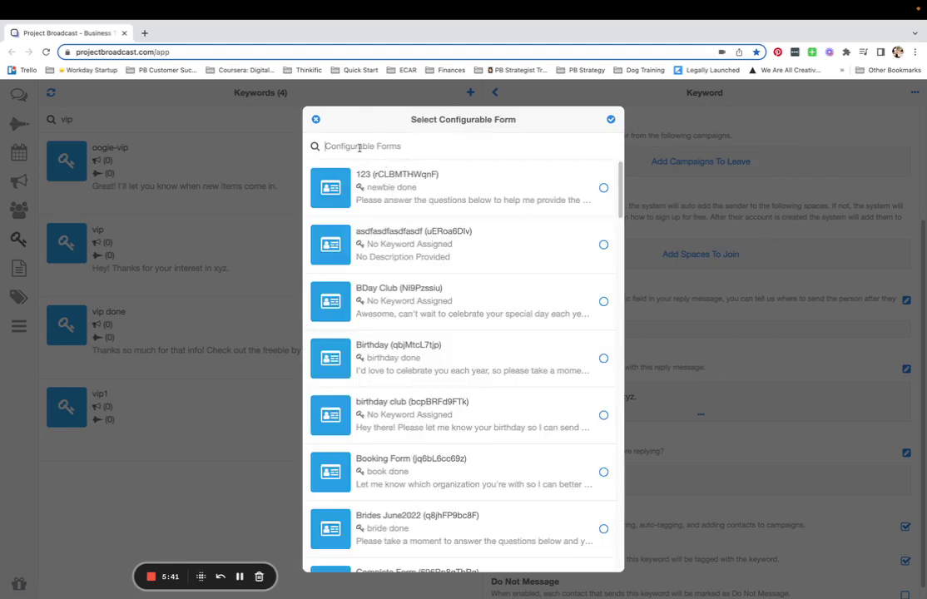
type("vip")
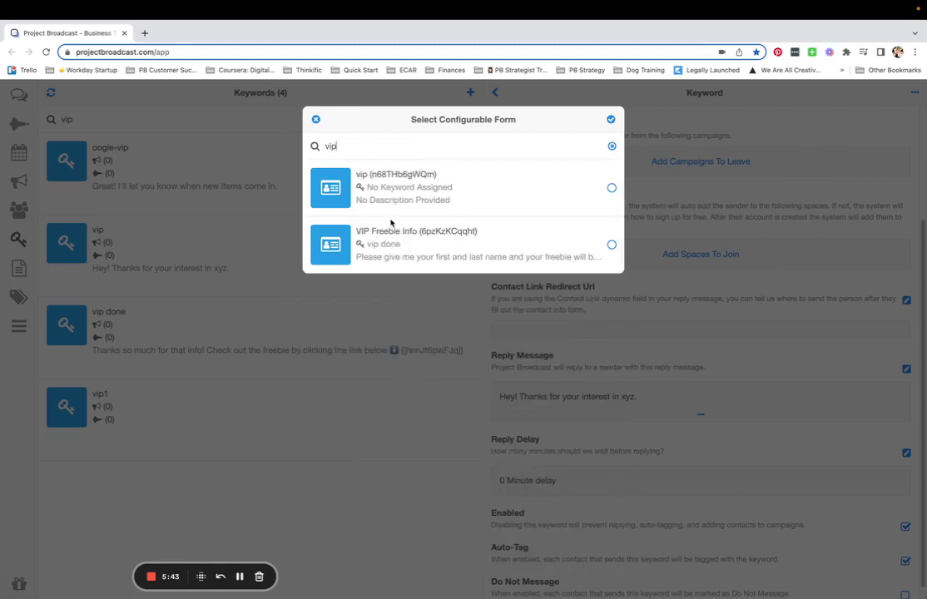
left_click(397, 248)
left_click(611, 120)
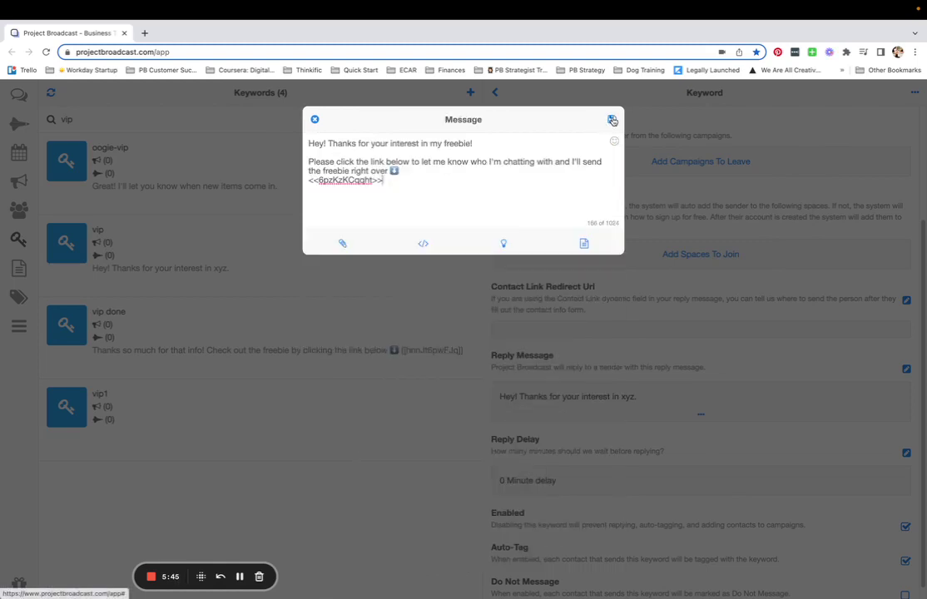
left_click(611, 120)
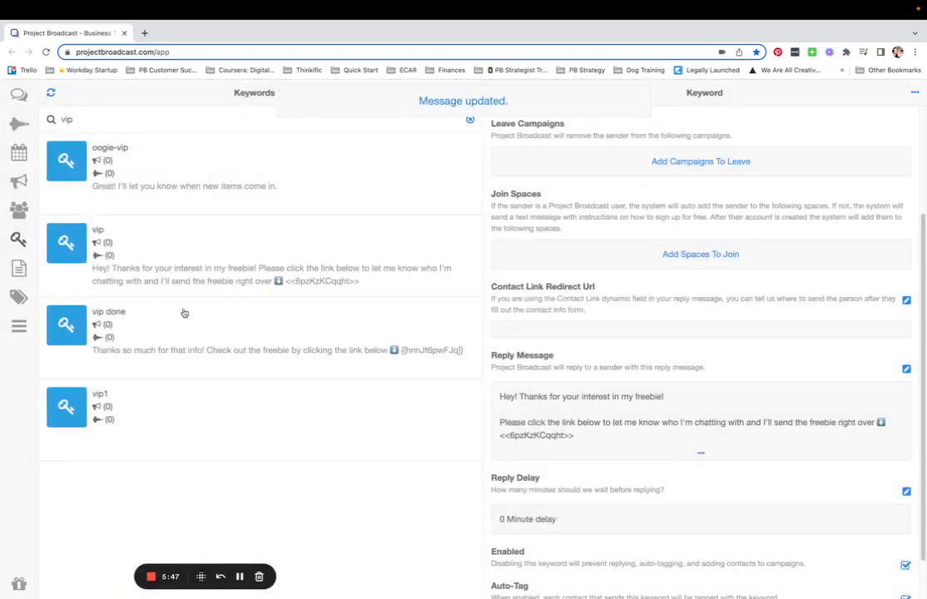
Review the "Freebie Steps" template and check the chat inbox
left_click(18, 268)
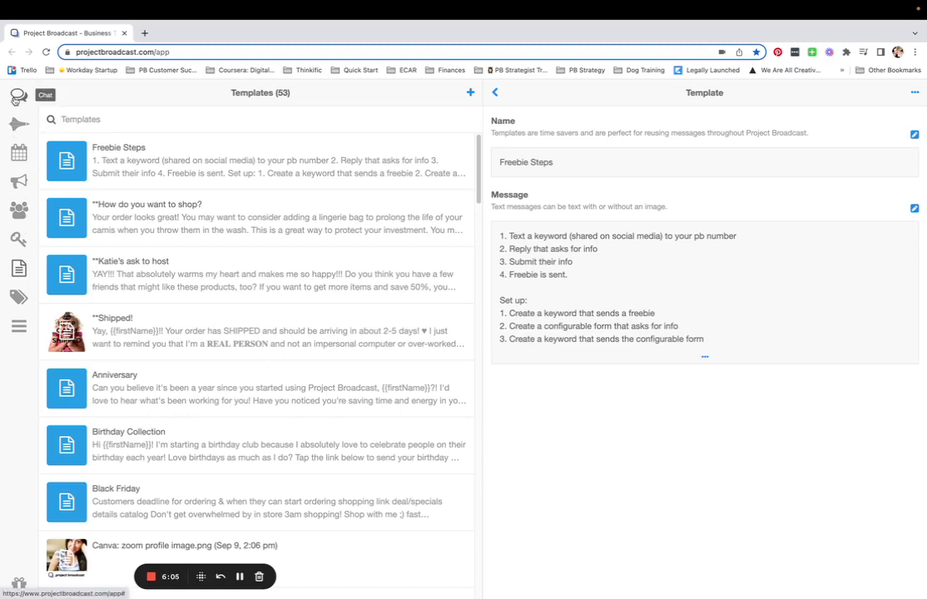
left_click(15, 98)
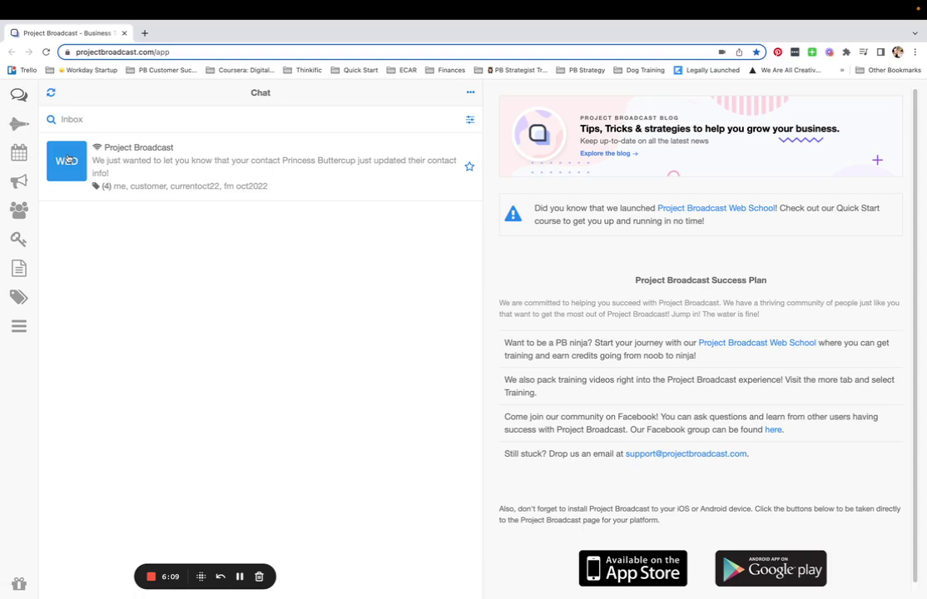
Find the test contact by phone area code, delete it permanently by confirming with "DELETE", and clear the contact search
left_click(19, 210)
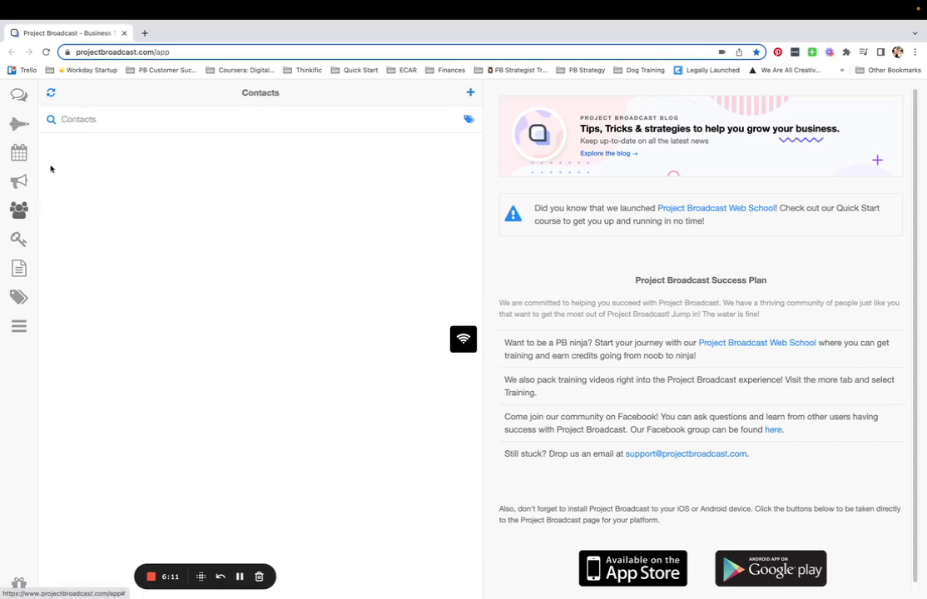
left_click(81, 119)
type("619")
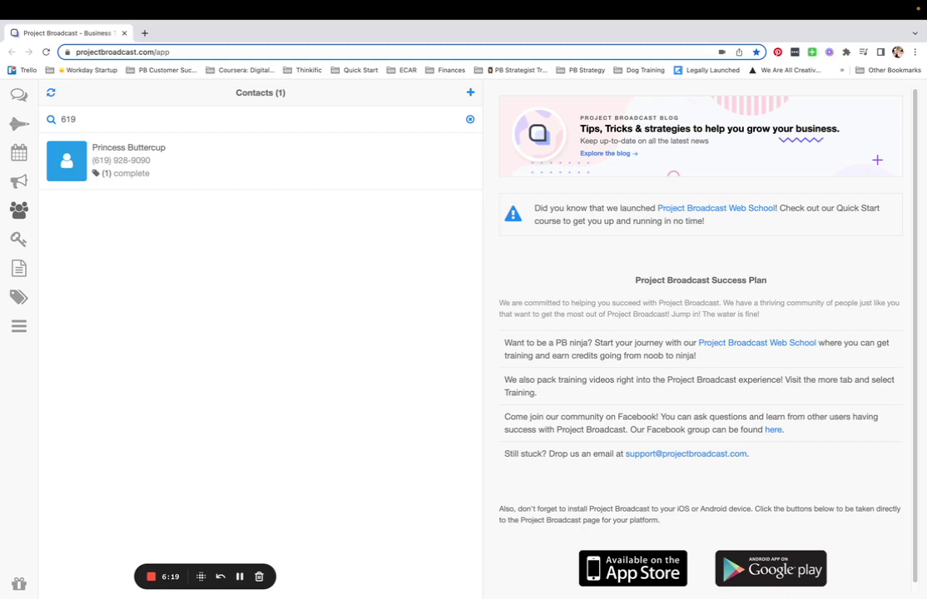
left_click(144, 161)
left_click(915, 92)
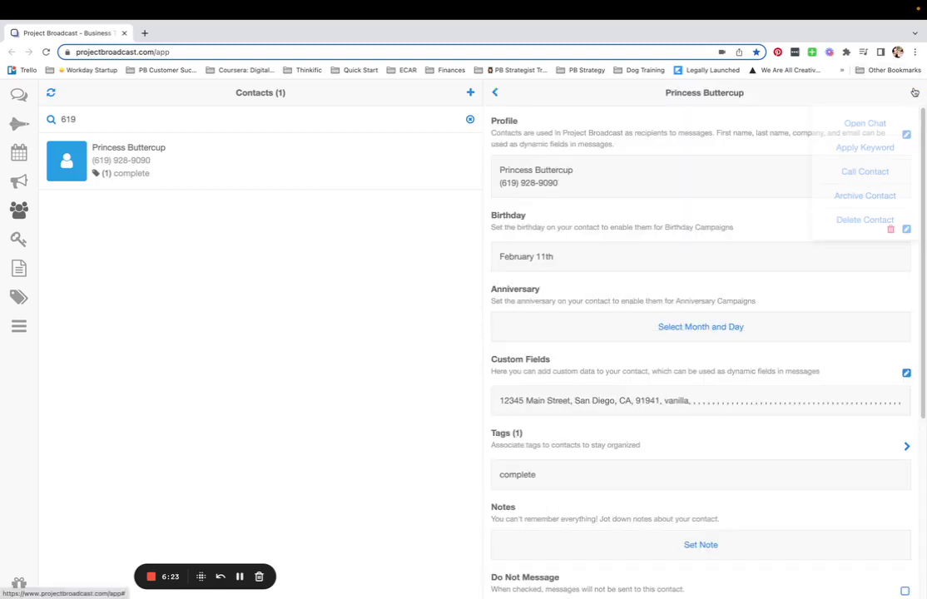
left_click(851, 221)
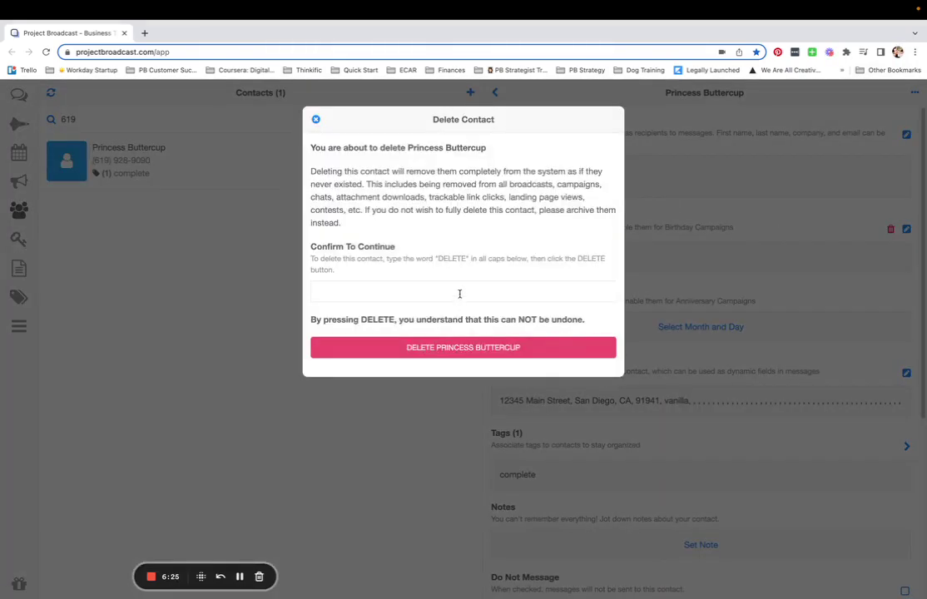
left_click(459, 292)
type("DELETE")
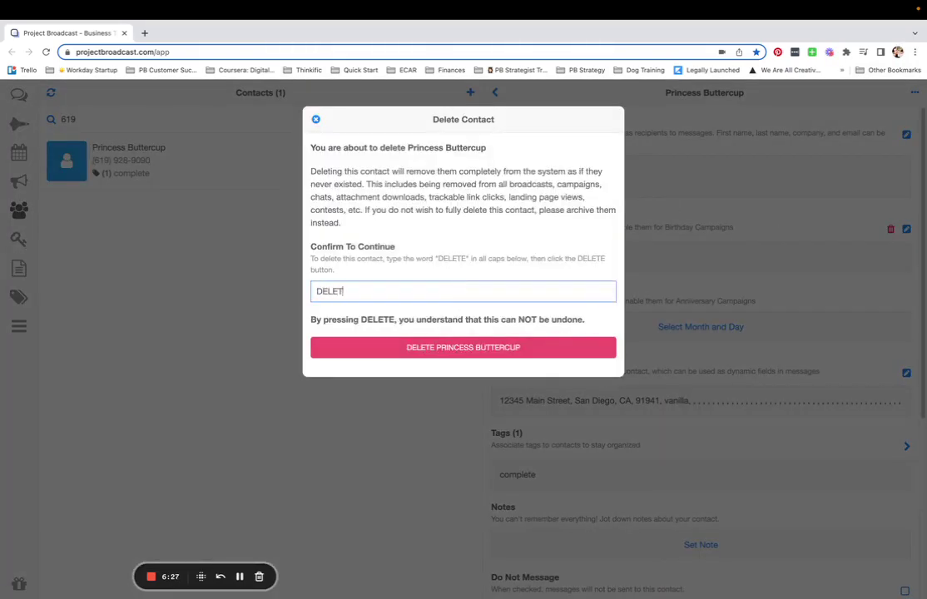
left_click(548, 350)
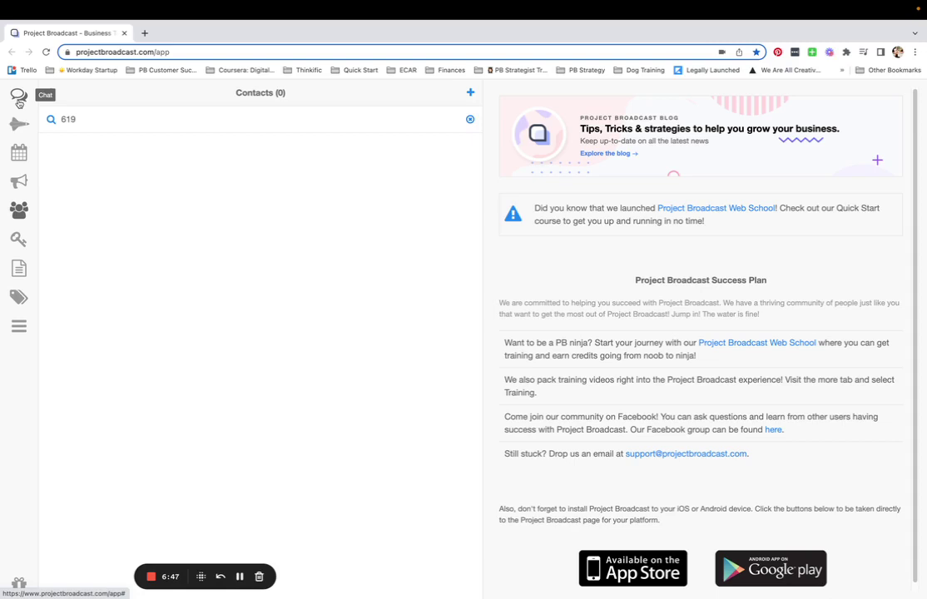
left_click(468, 121)
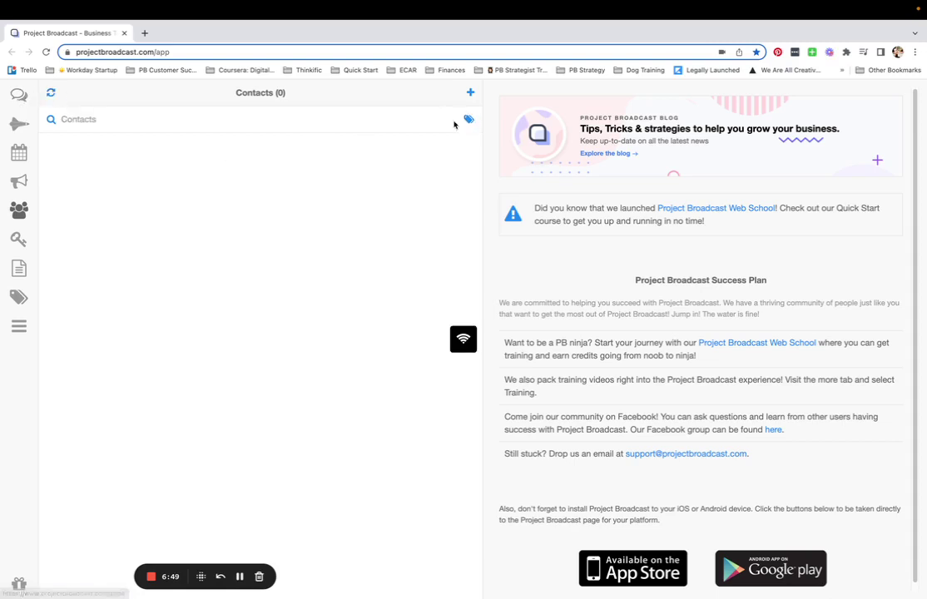
Refresh the chat inbox and open the new conversation tagged "vip" to check the keyword's automatic reply
left_click(15, 98)
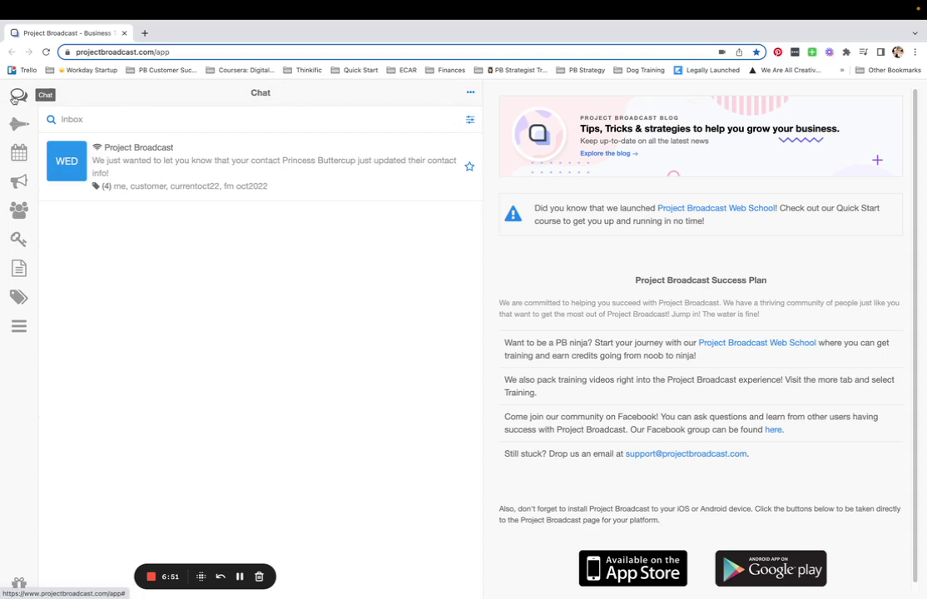
left_click(52, 94)
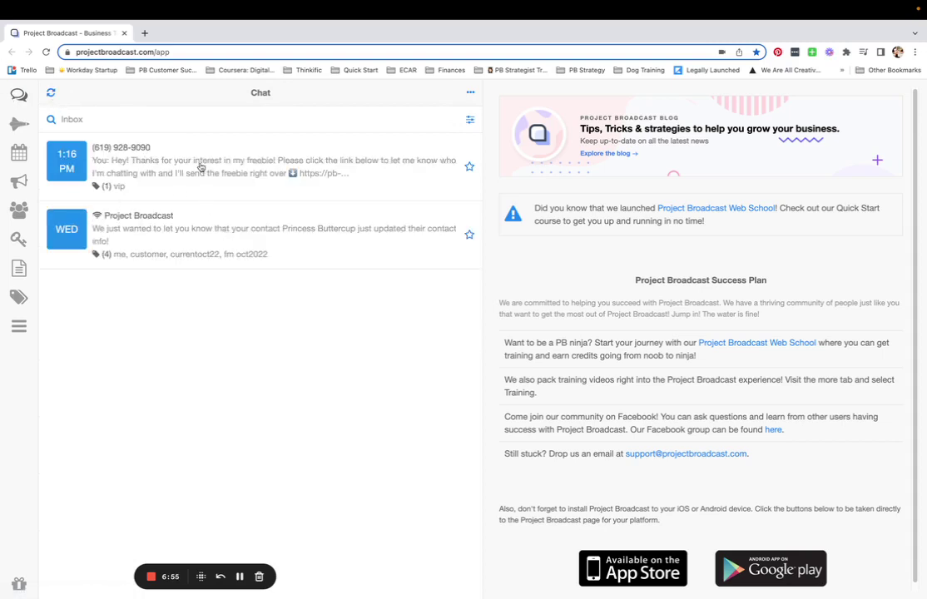
left_click(199, 168)
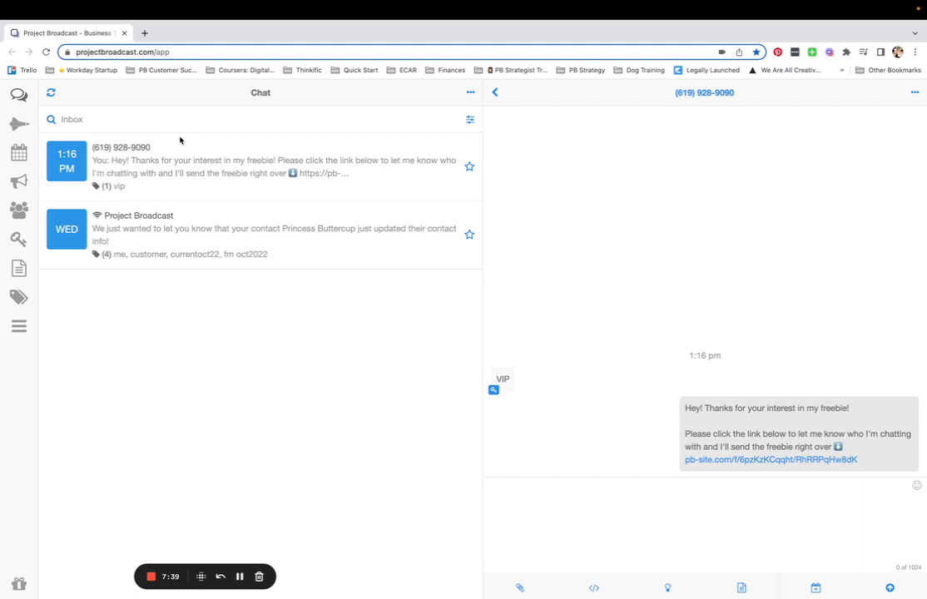
Refresh the inbox and reopen the test contact's conversation to examine the form's "vip done" trigger and the freebie reply
left_click(51, 95)
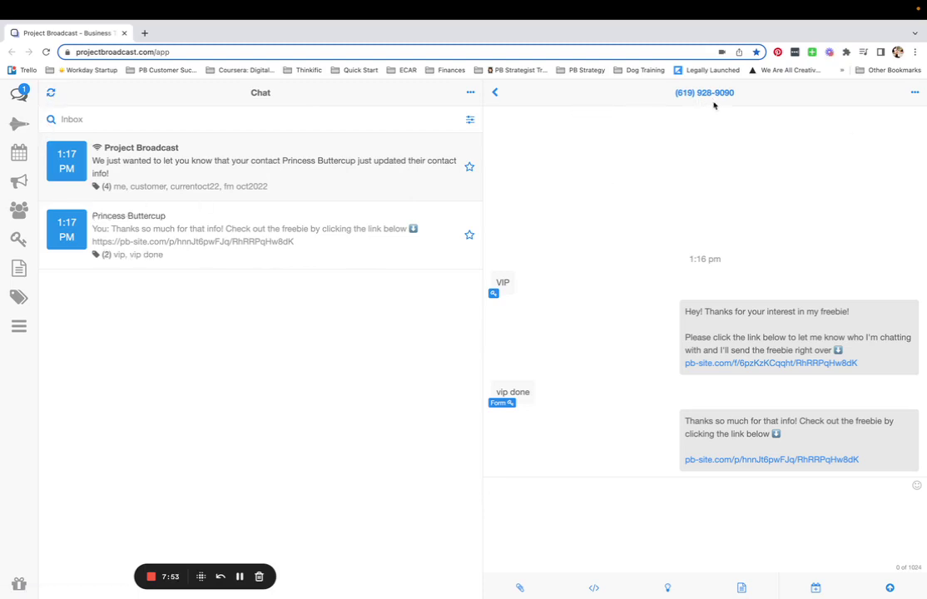
left_click(496, 93)
left_click(282, 248)
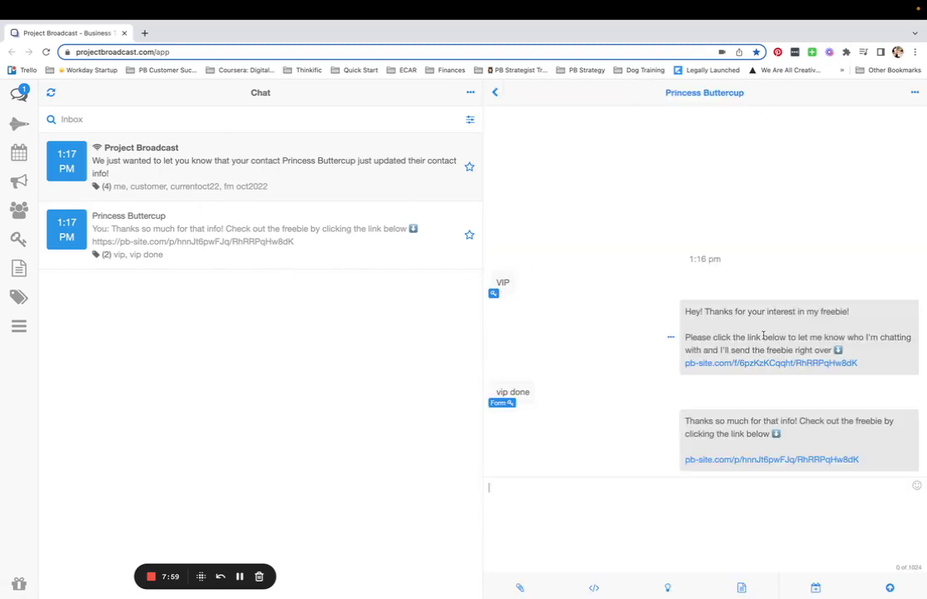
mouse_move(530, 397)
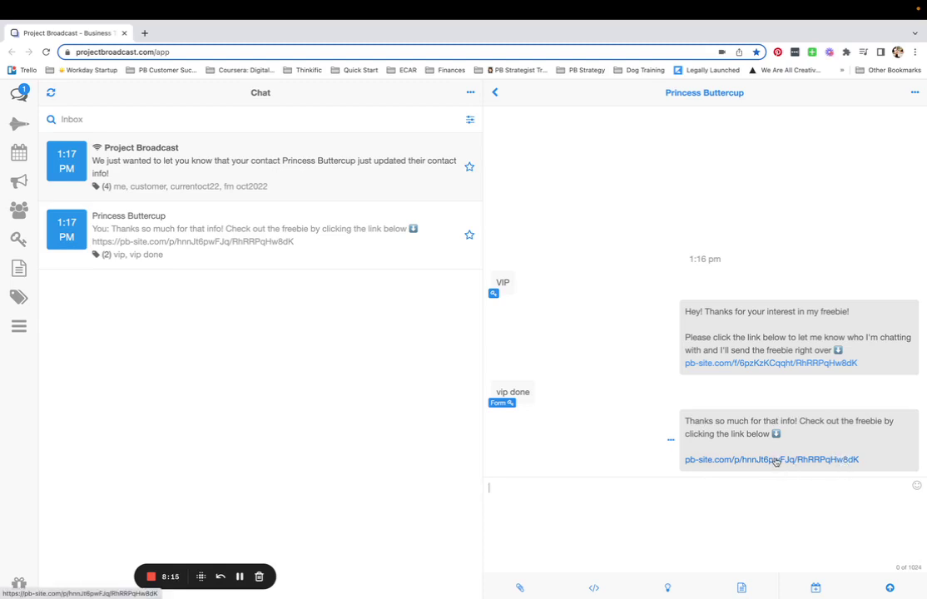
Review the four process steps and the three "Set up" steps in the "Freebie Steps" template, highlighting each list
left_click(20, 271)
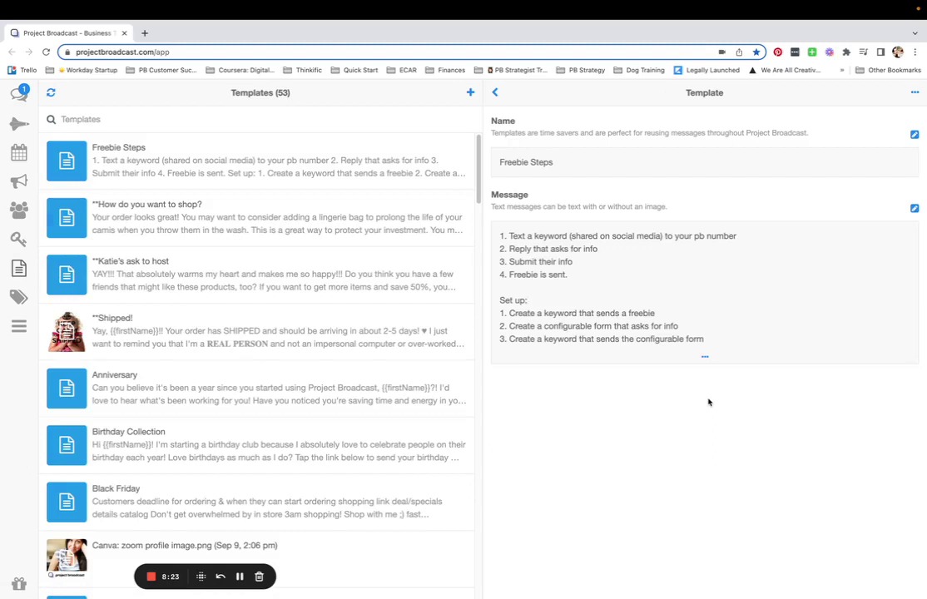
left_click_drag(504, 237, 569, 276)
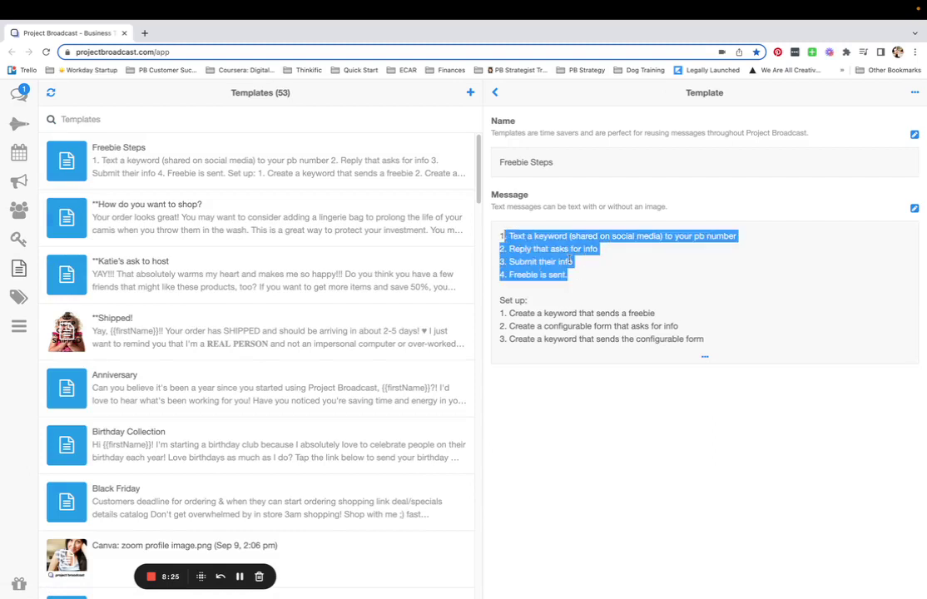
left_click_drag(708, 344, 497, 303)
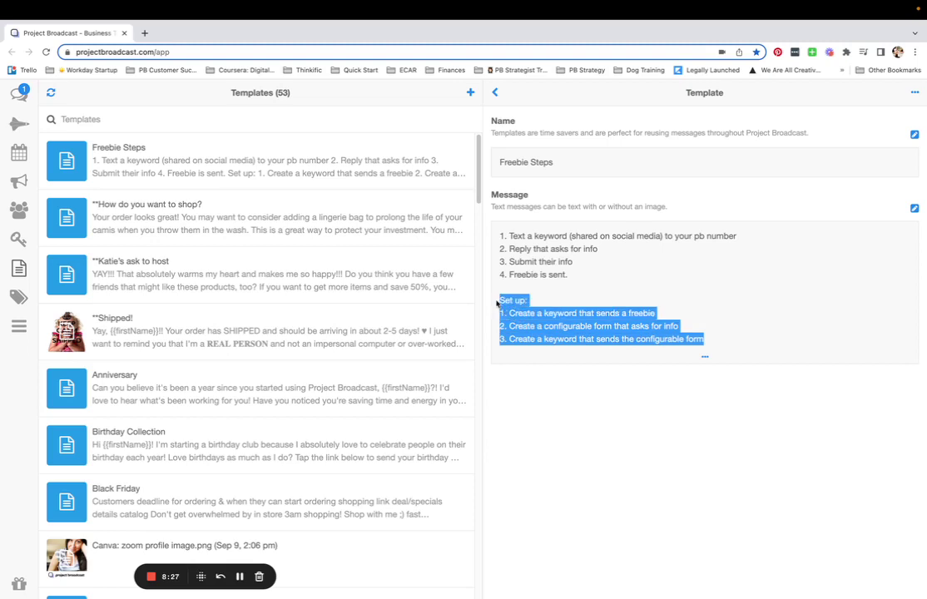